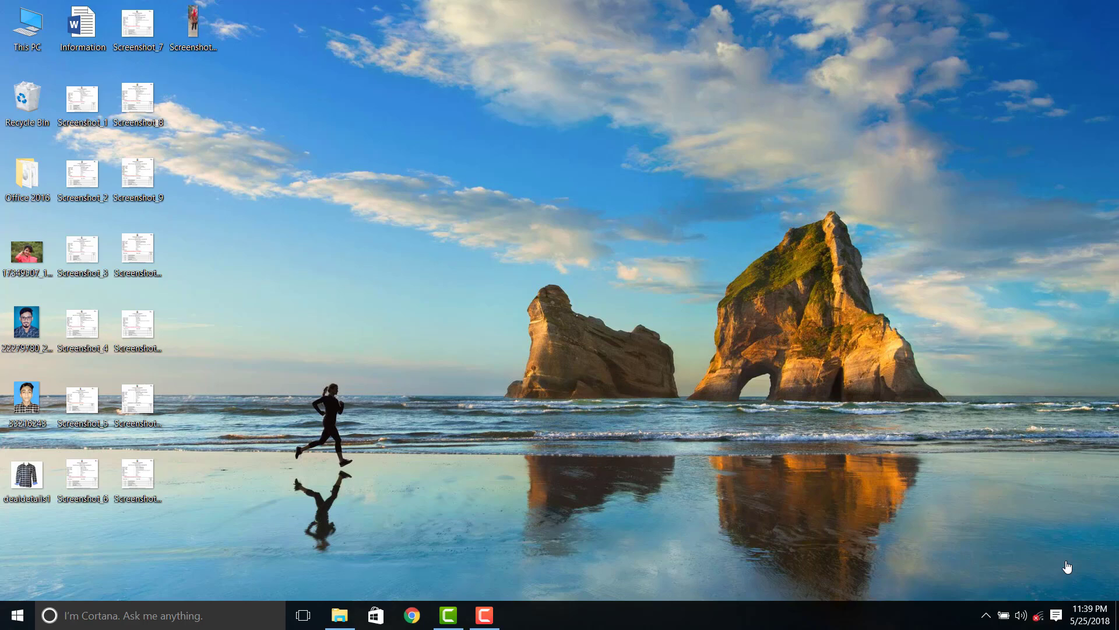
Open the Windows 10 Start menu to reach Word 2016
{"action": "key", "text": "super"}
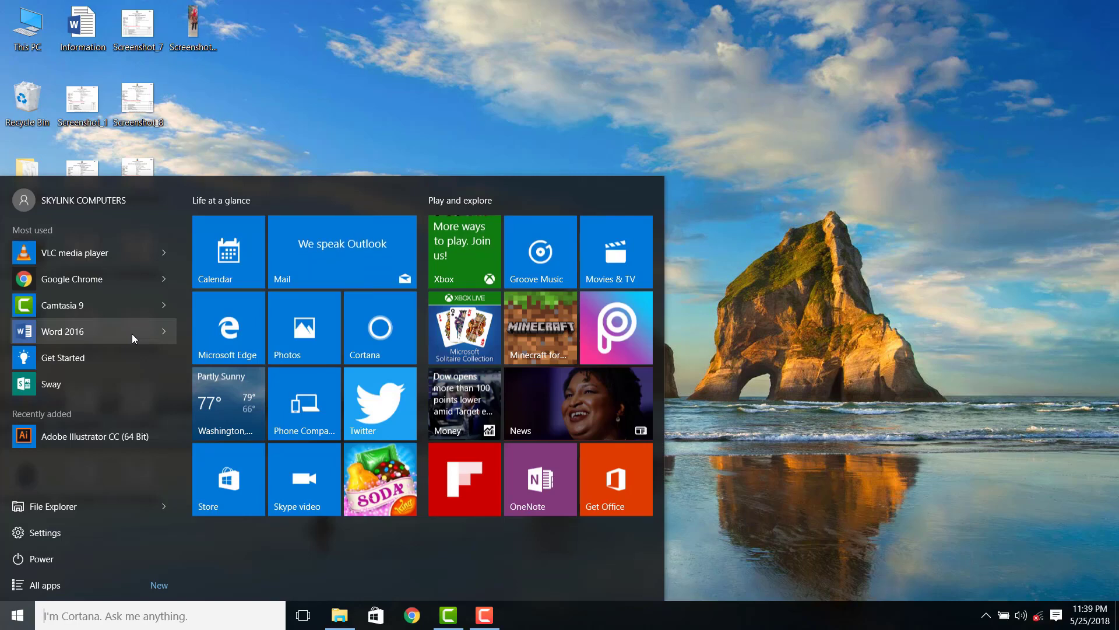
Launch Word 2016 and create a new blank document, Document1
{"action": "left_click", "coordinate": [132, 334]}
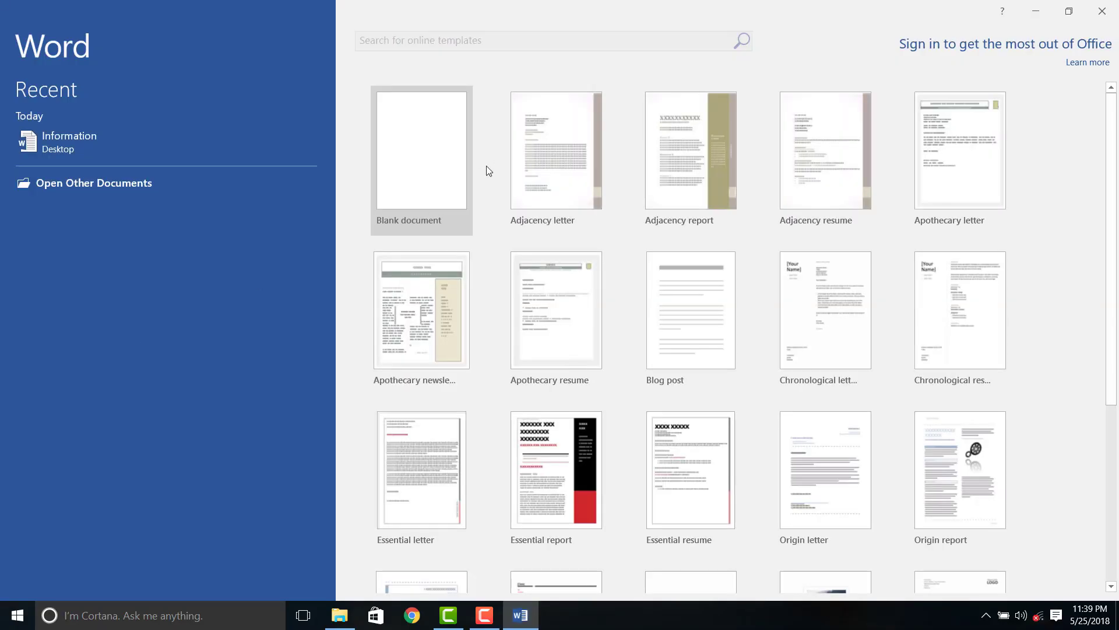
{"action": "left_click", "coordinate": [401, 137]}
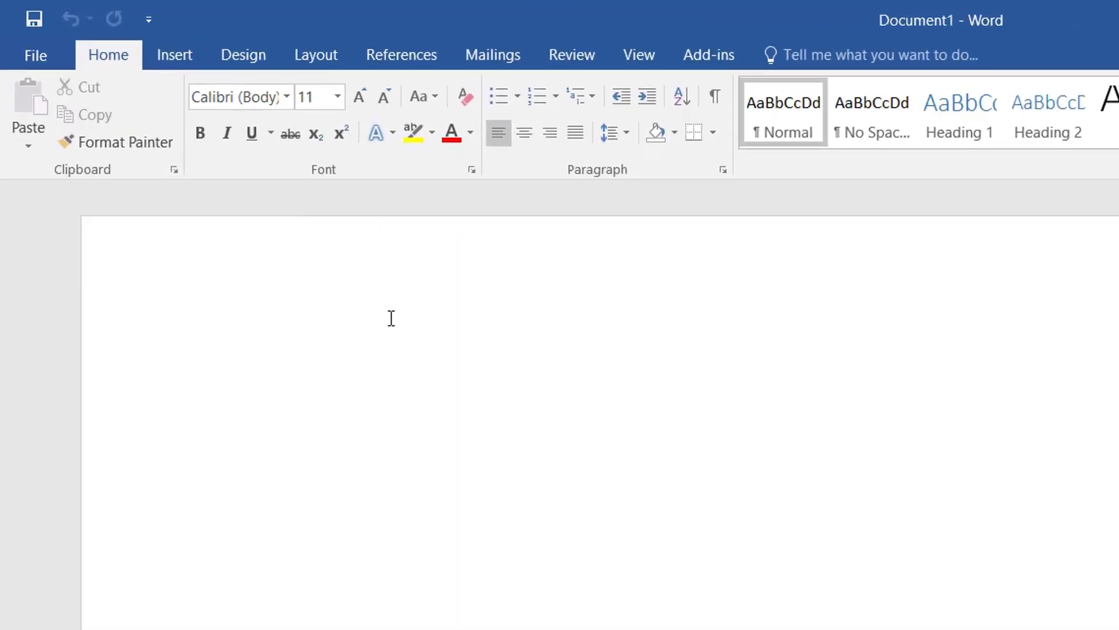
Type 'The Document', then cut it and paste it back onto the page
{"action": "type", "text": "T"}
{"action": "type", "text": "he Document"}
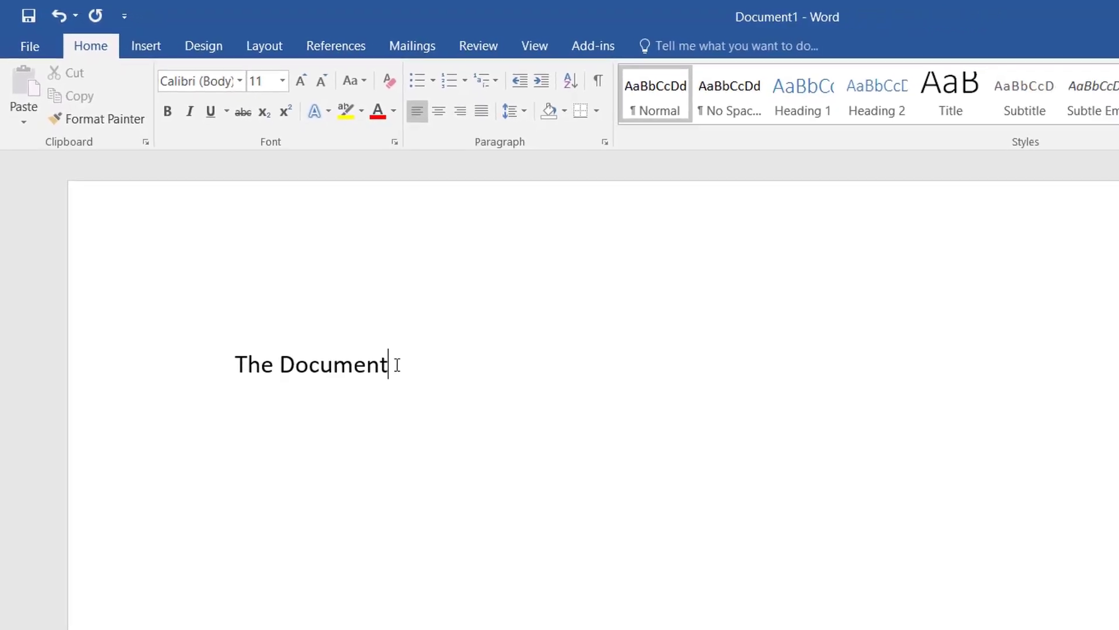
{"action": "left_click_drag", "start_coordinate": [397, 365], "coordinate": [235, 365]}
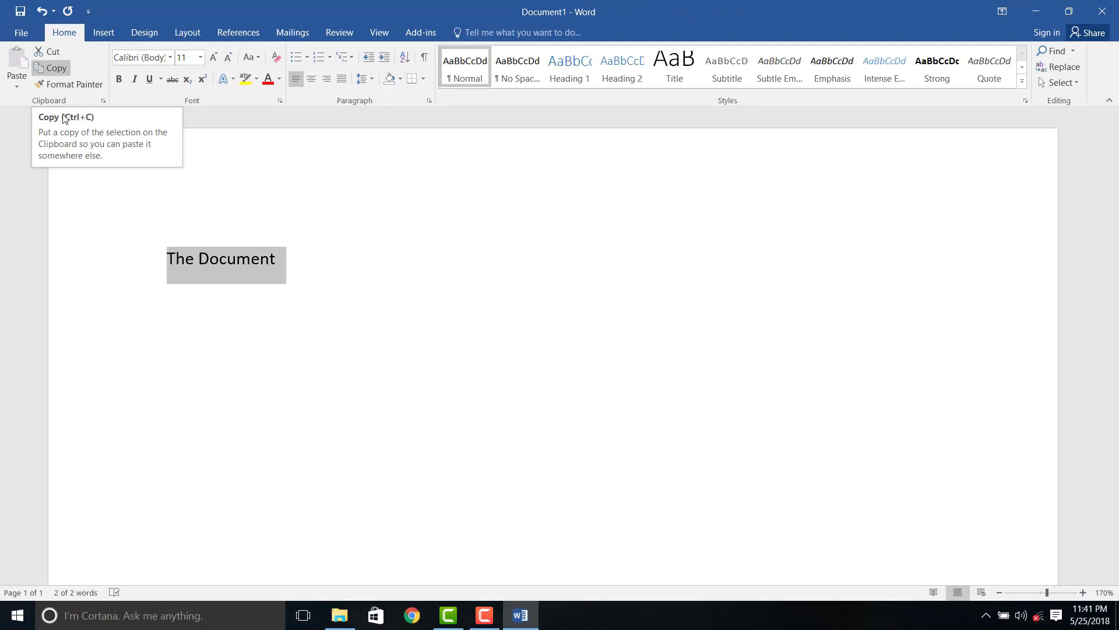
{"action": "left_click", "coordinate": [52, 53]}
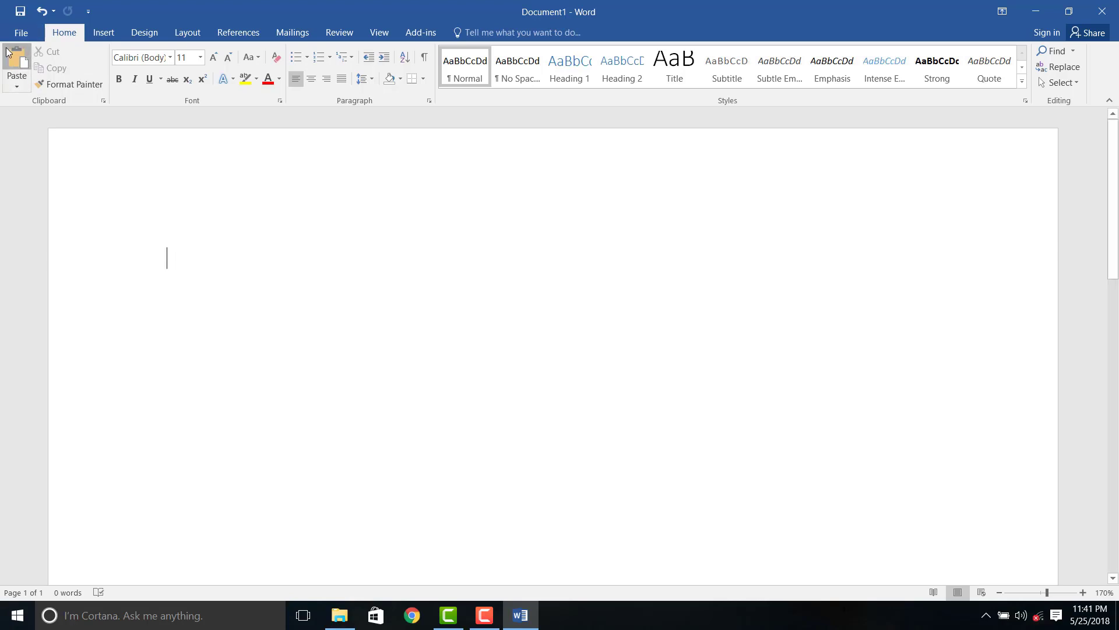
{"action": "left_click", "coordinate": [14, 68]}
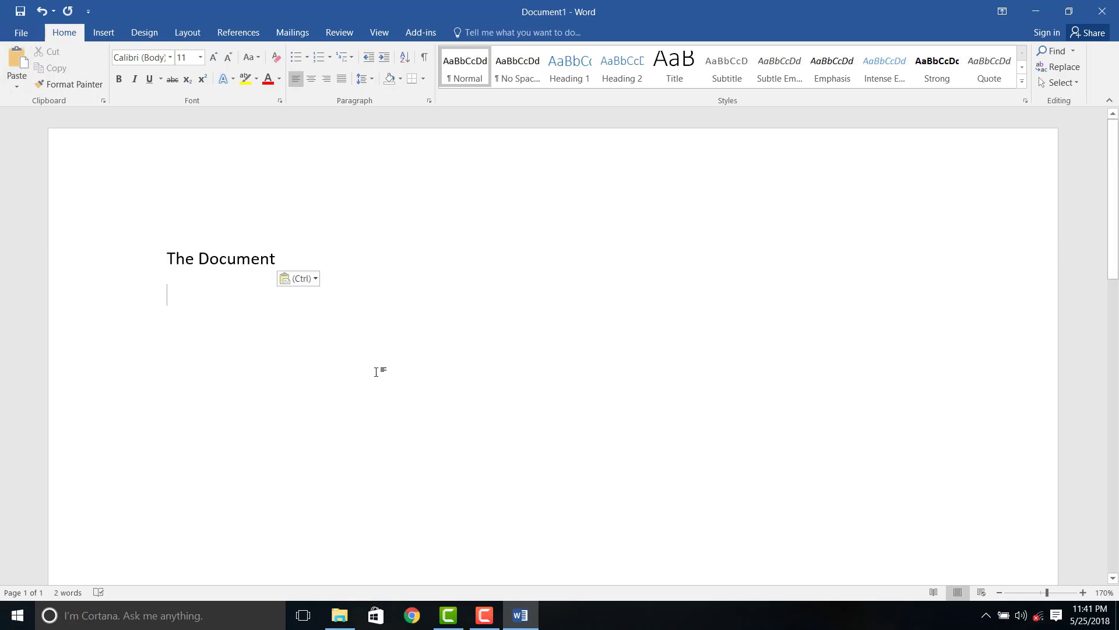
Copy the 'The Document' line and paste it four more times on new lines
{"action": "triple_click", "coordinate": [260, 254]}
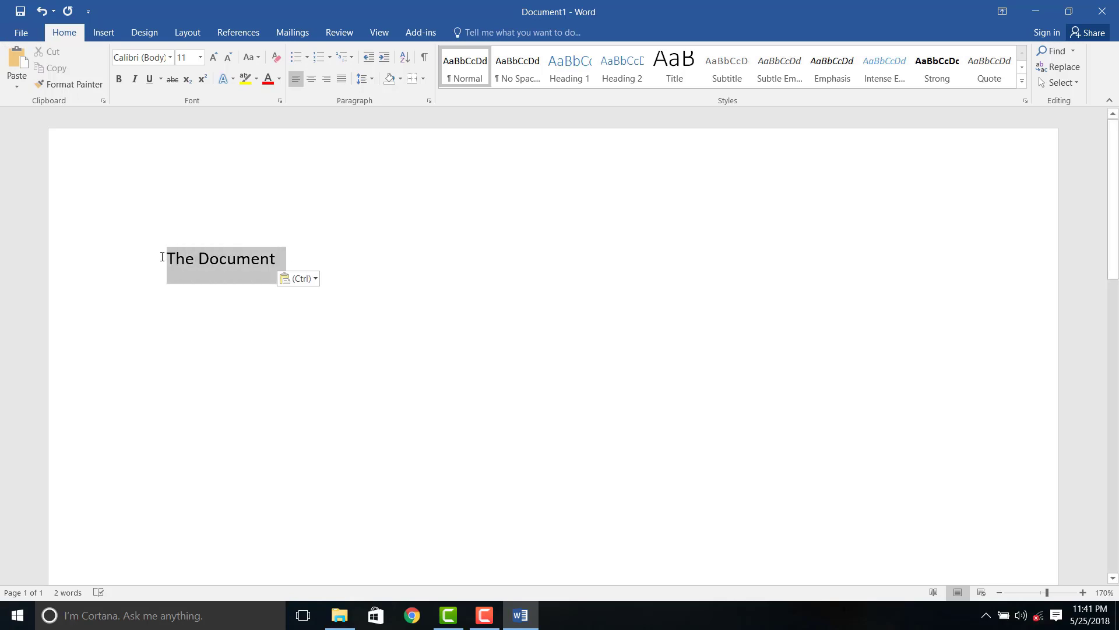
{"action": "left_click", "coordinate": [51, 68]}
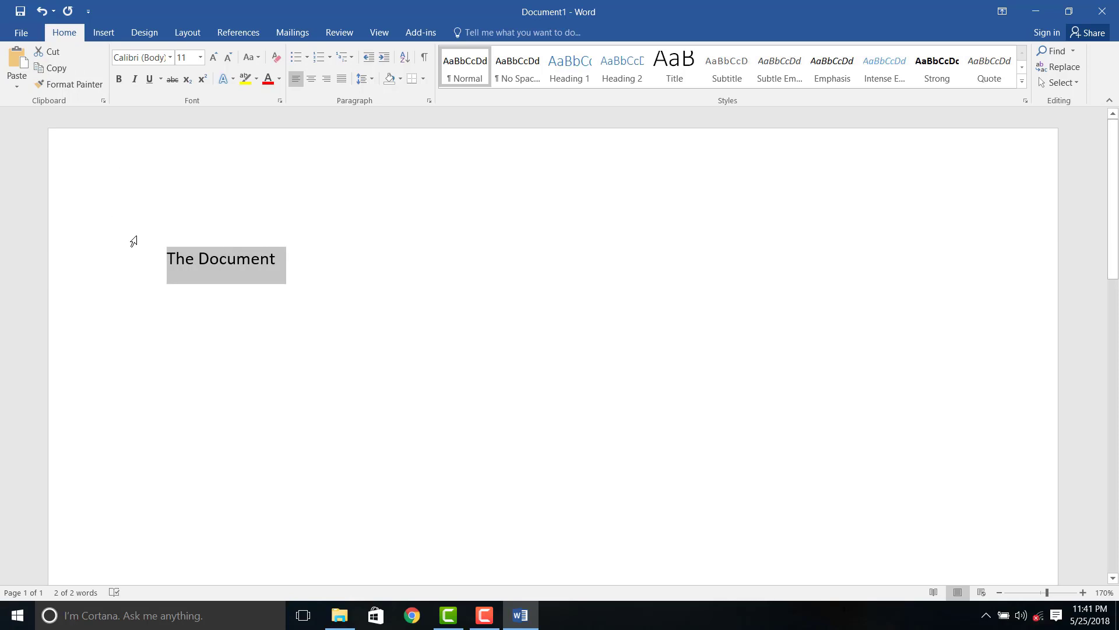
{"action": "left_click", "coordinate": [193, 313]}
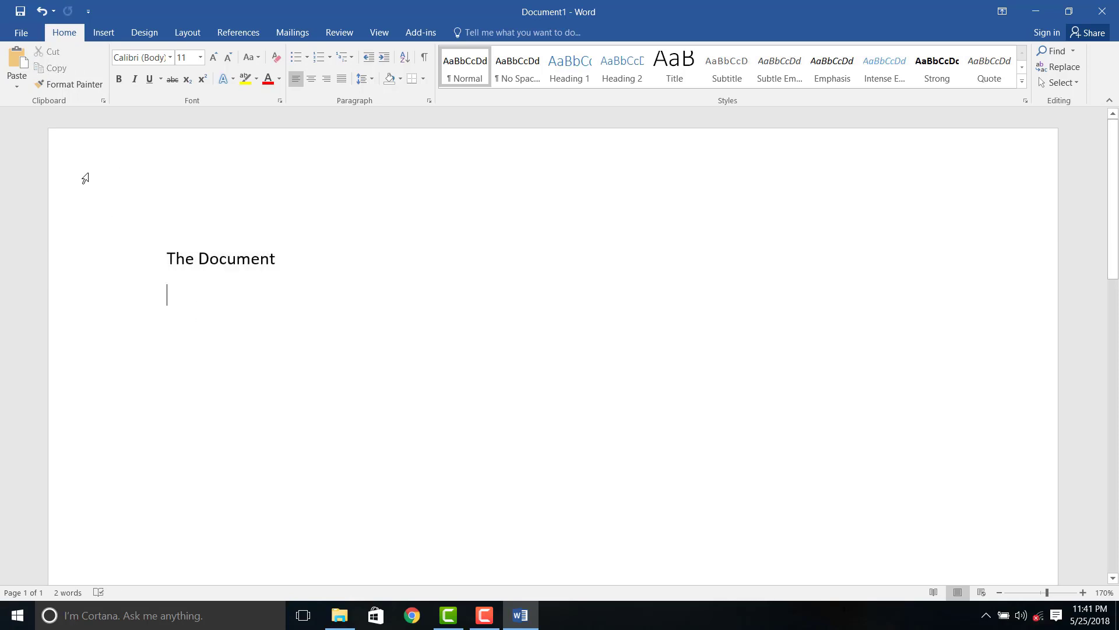
{"action": "left_click", "coordinate": [17, 61]}
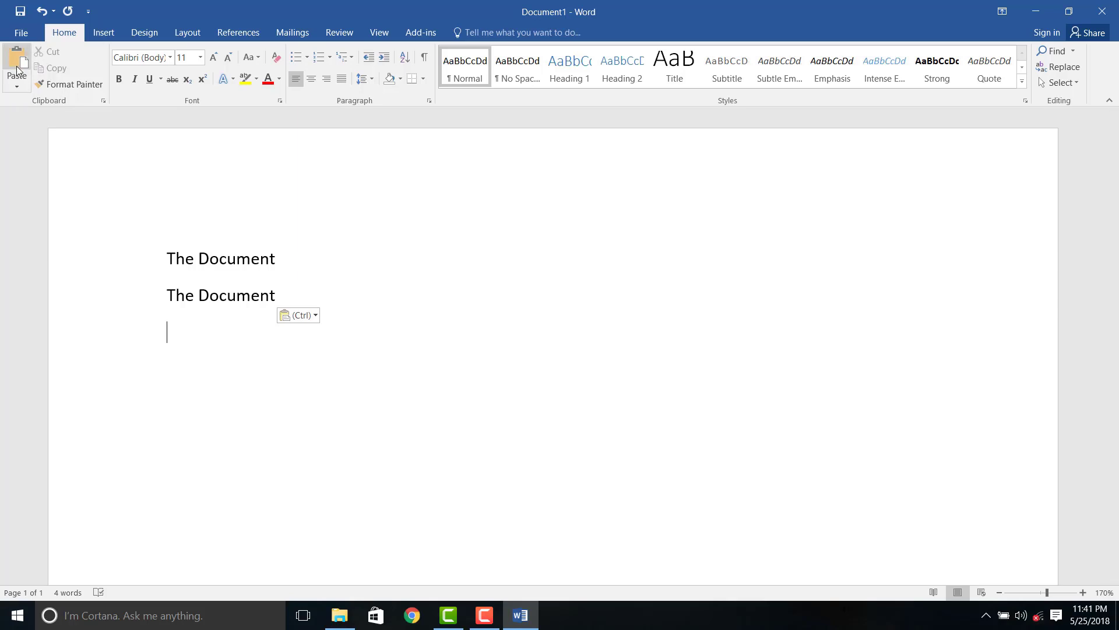
{"action": "left_click", "coordinate": [17, 68]}
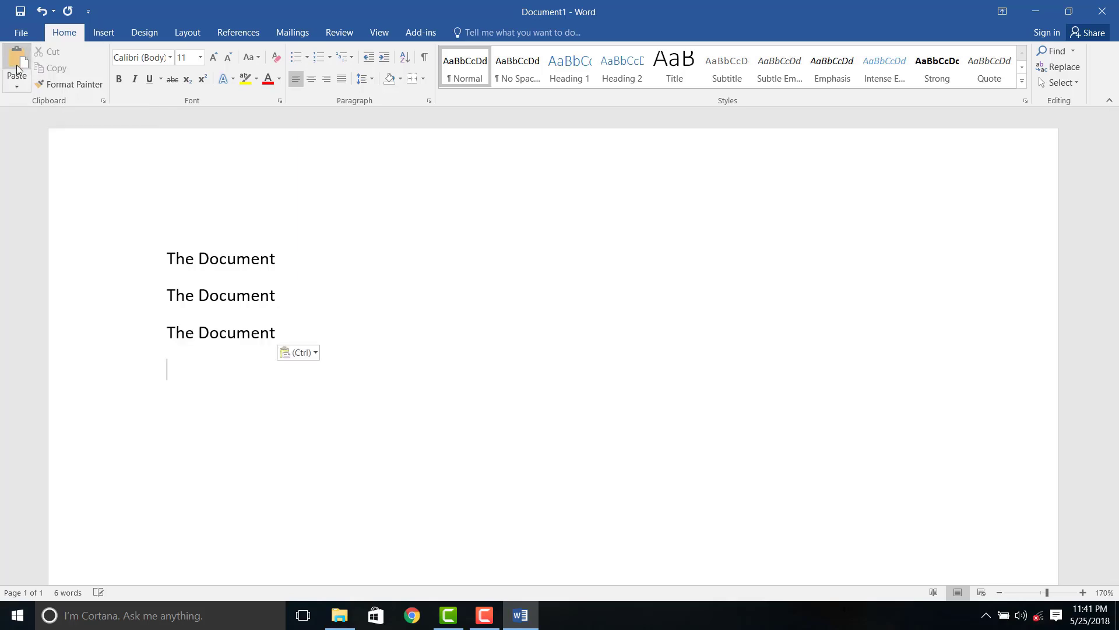
{"action": "left_click", "coordinate": [17, 69]}
{"action": "left_click", "coordinate": [17, 69]}
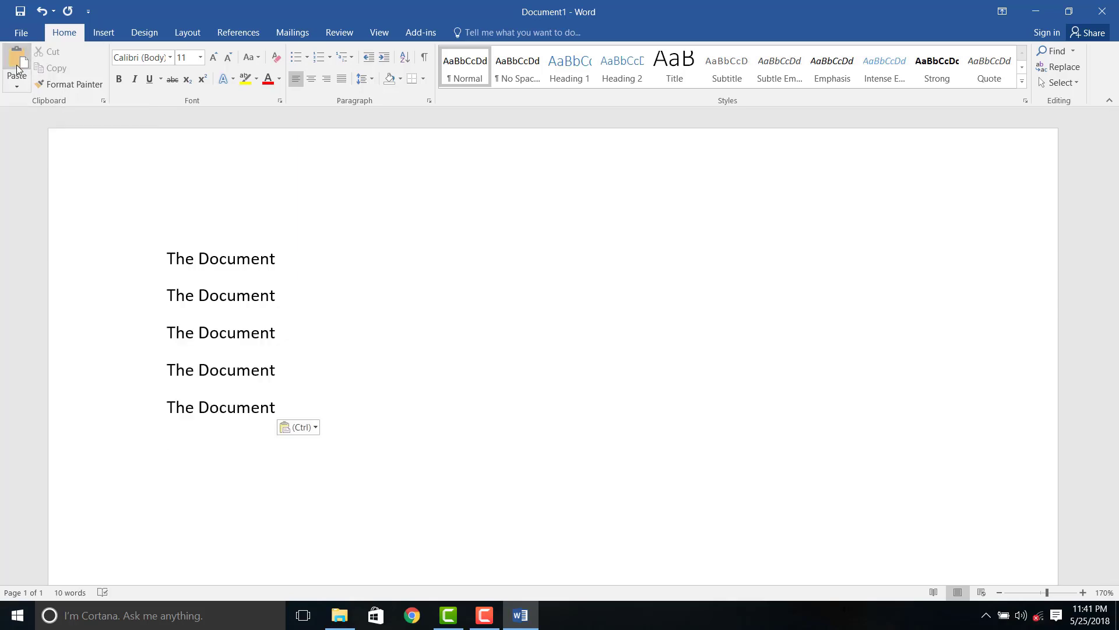
{"action": "left_click", "coordinate": [284, 332]}
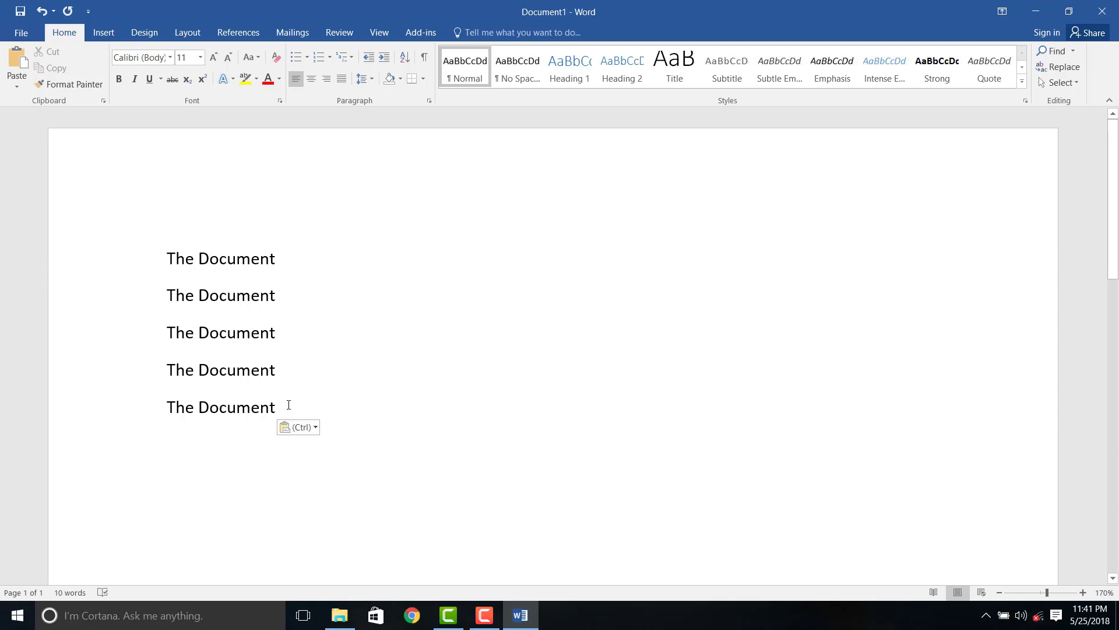
Change the first line's word 'Document' to the Adobe Gothic Std B font
{"action": "left_click", "coordinate": [88, 91]}
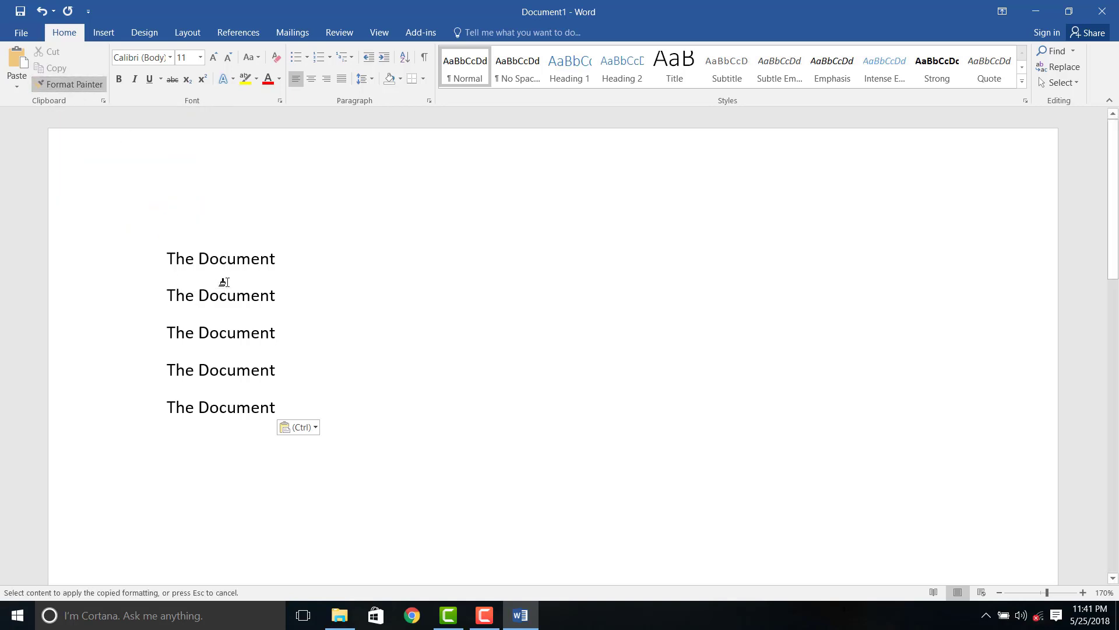
{"action": "left_click", "coordinate": [225, 260]}
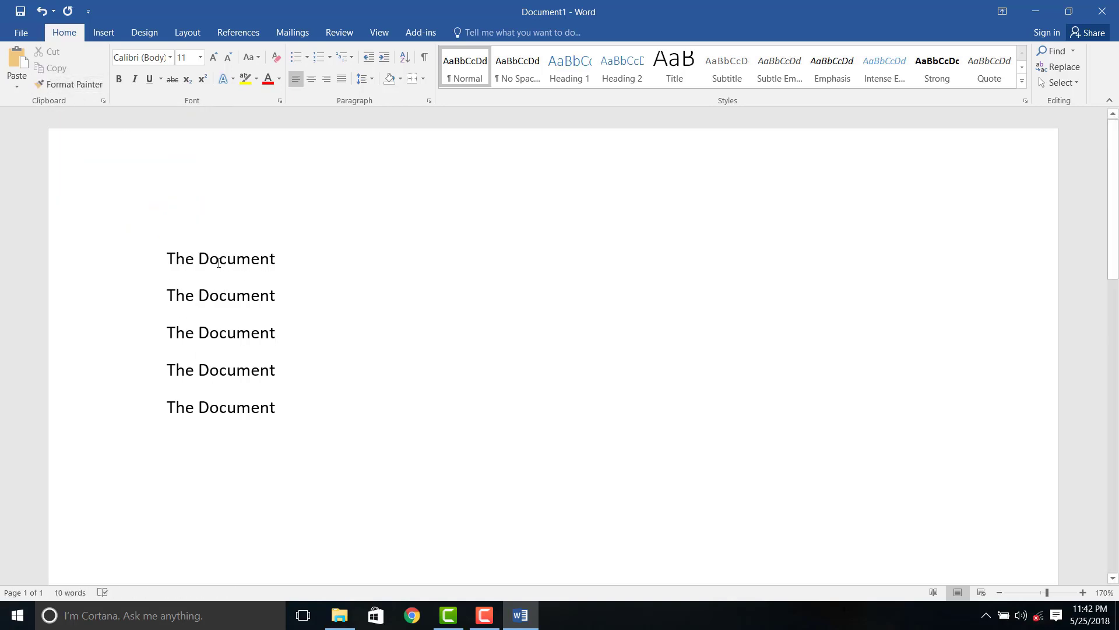
{"action": "left_click", "coordinate": [170, 57]}
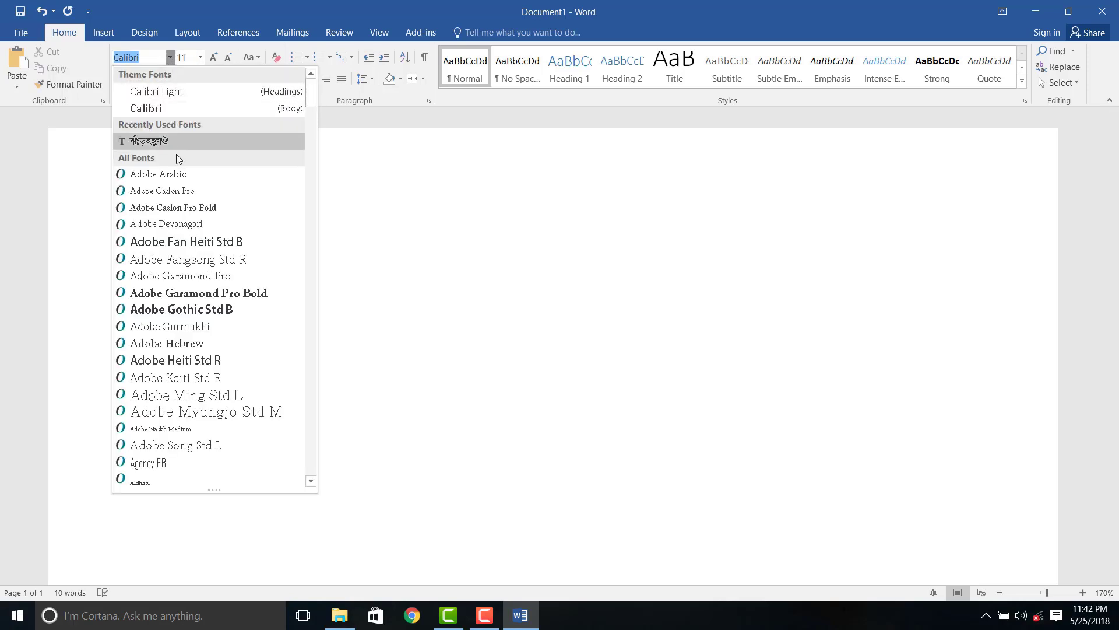
{"action": "left_click", "coordinate": [196, 310]}
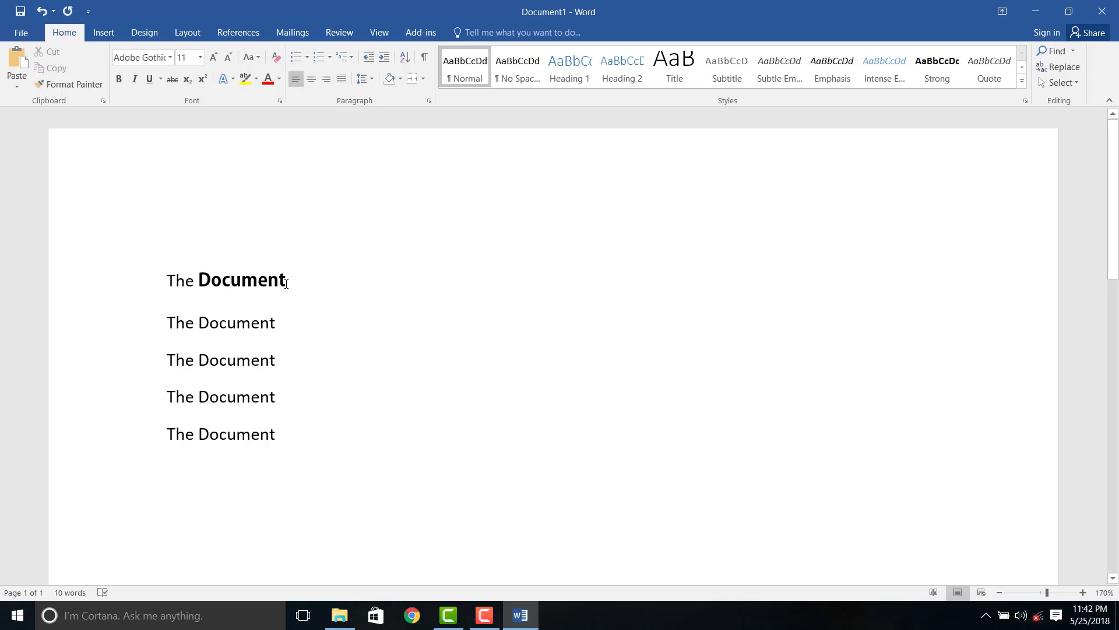
Use Format Painter to apply the bold Adobe Gothic formatting to lines 2–5
{"action": "left_click", "coordinate": [72, 85]}
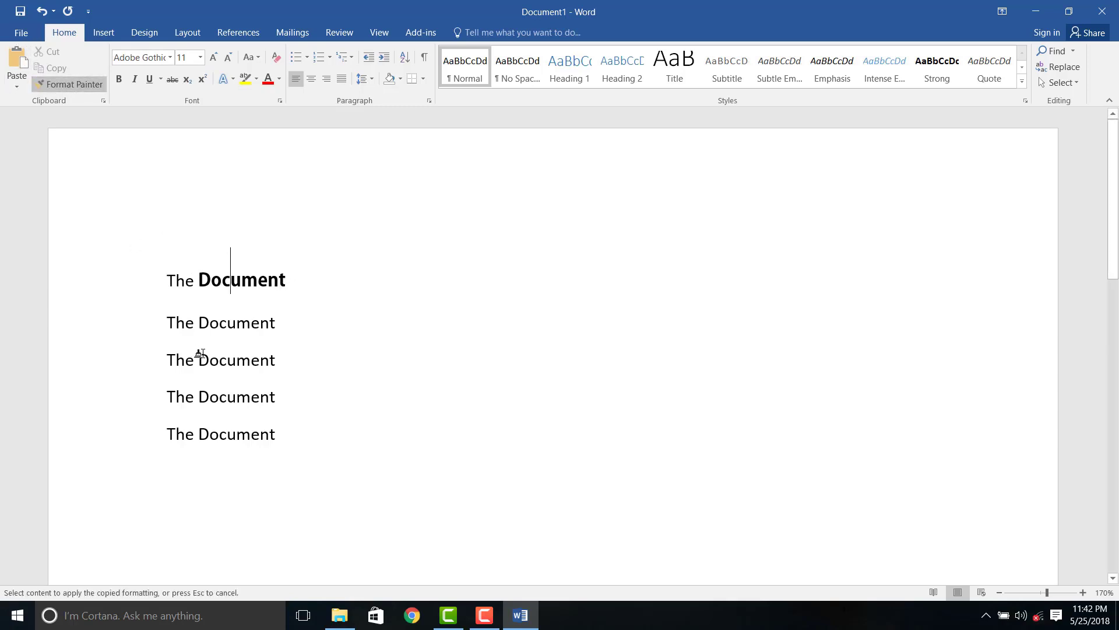
{"action": "left_click_drag", "start_coordinate": [167, 320], "coordinate": [278, 438]}
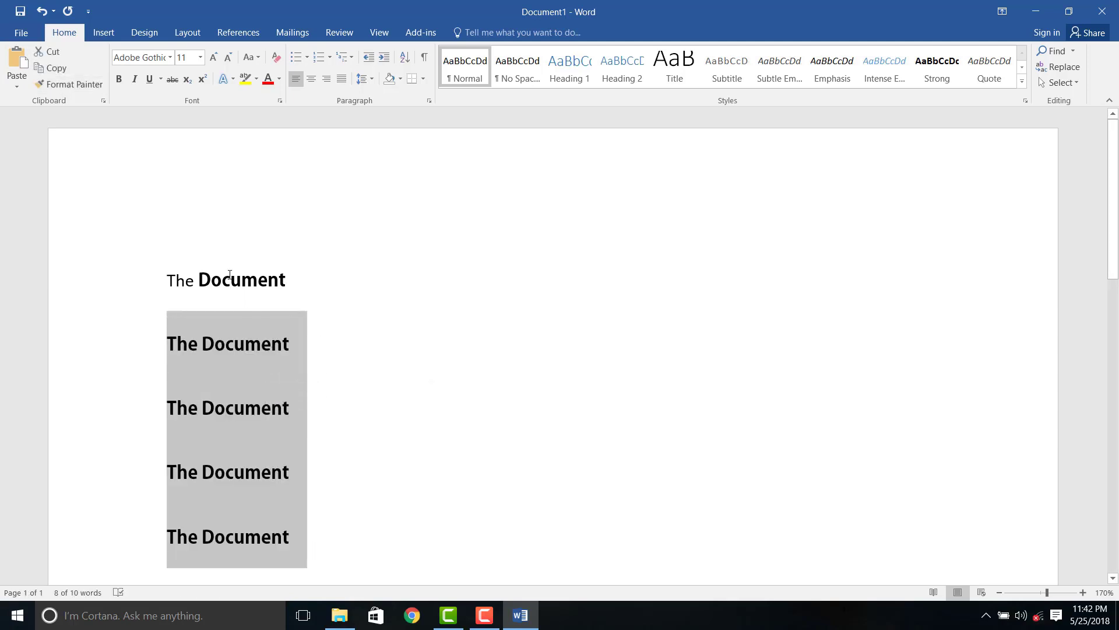
{"action": "scroll", "coordinate": [245, 397], "scroll_direction": "down", "scroll_amount": 2}
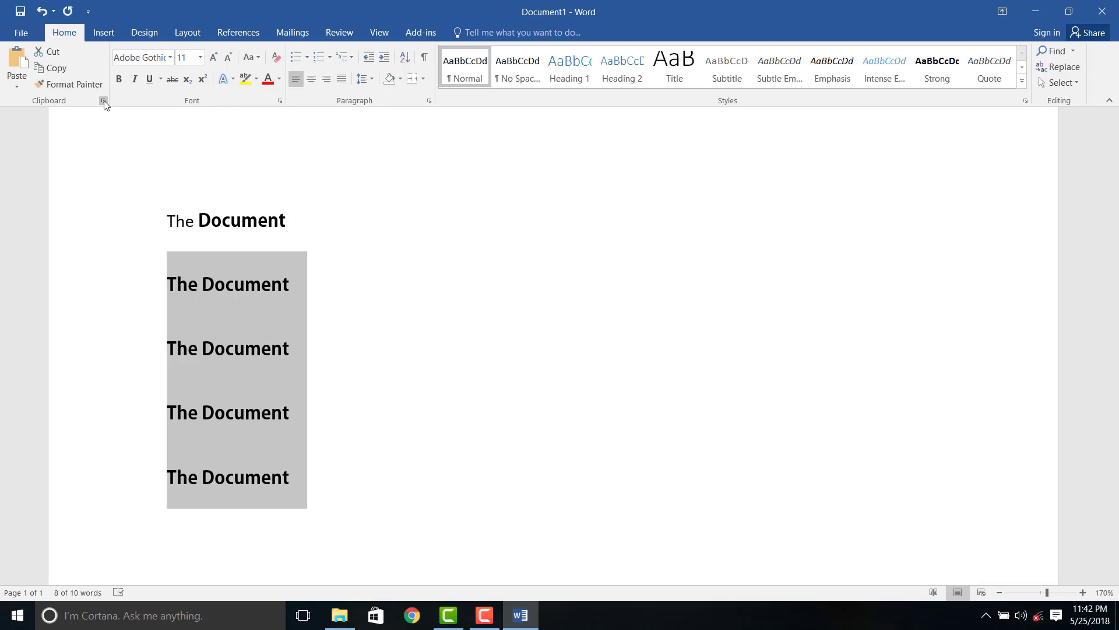
Show the Clipboard task pane with the collected 'The Document' item, then deselect the text
{"action": "left_click", "coordinate": [104, 102]}
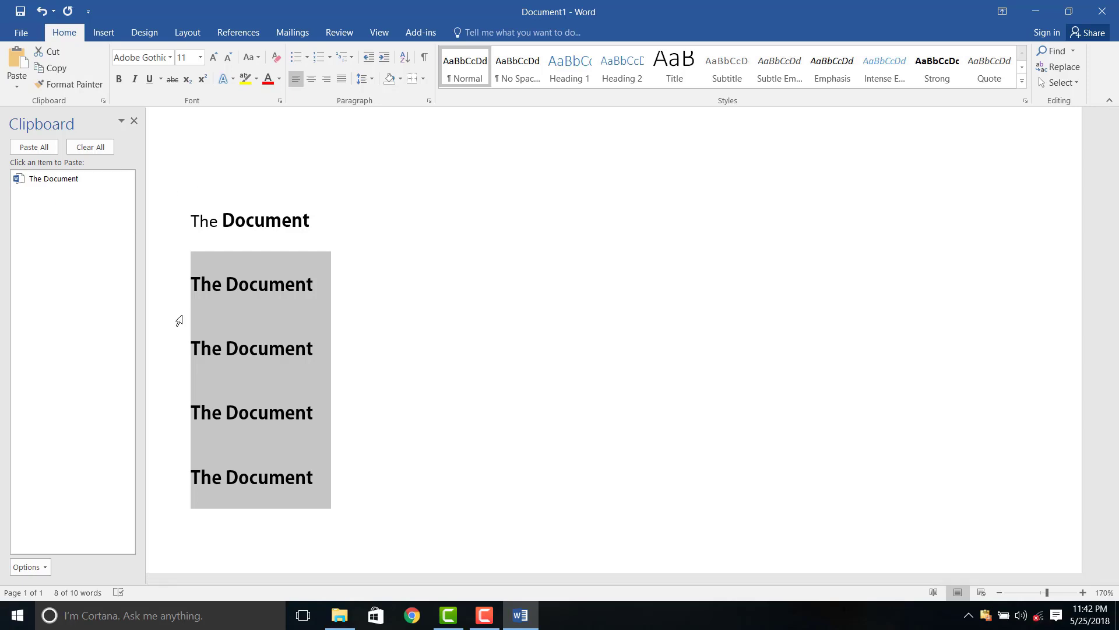
{"action": "left_click", "coordinate": [356, 239]}
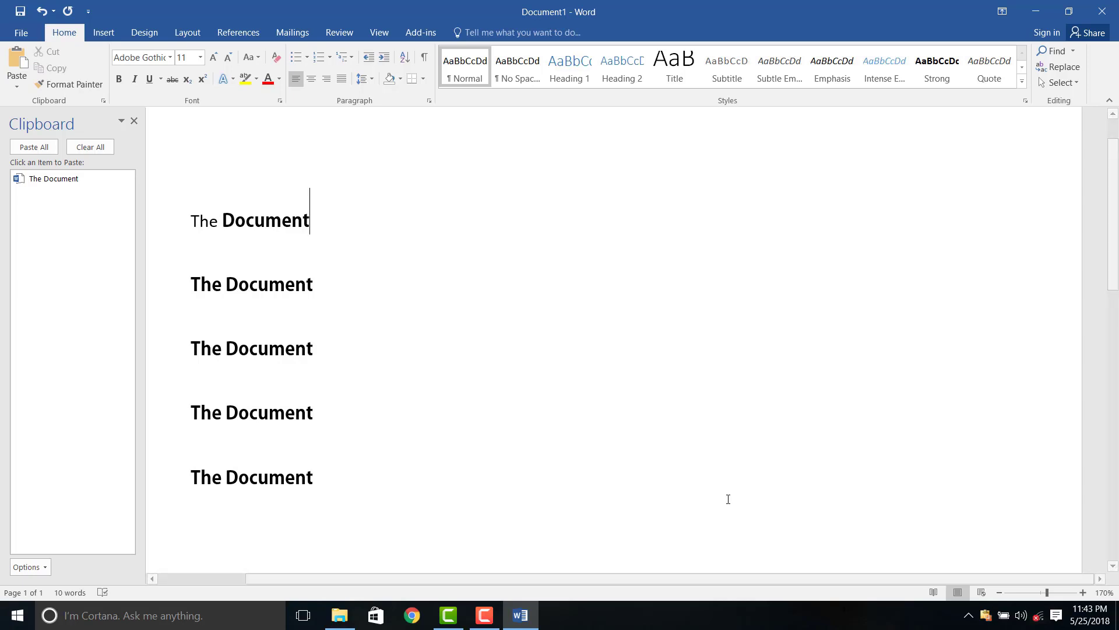
Add a name after a tab on line one and copy it to the clipboard
{"action": "key", "text": "Tab"}
{"action": "key", "text": "Tab"}
{"action": "key", "text": "Tab"}
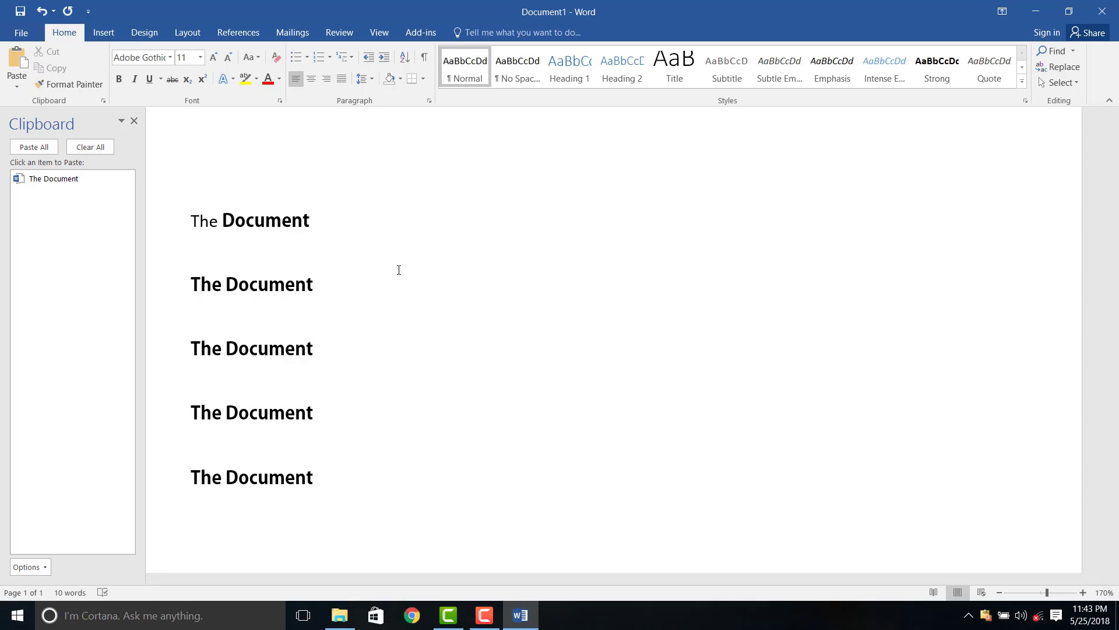
{"action": "type", "text": " Mozah"}
{"action": "type", "text": "id"}
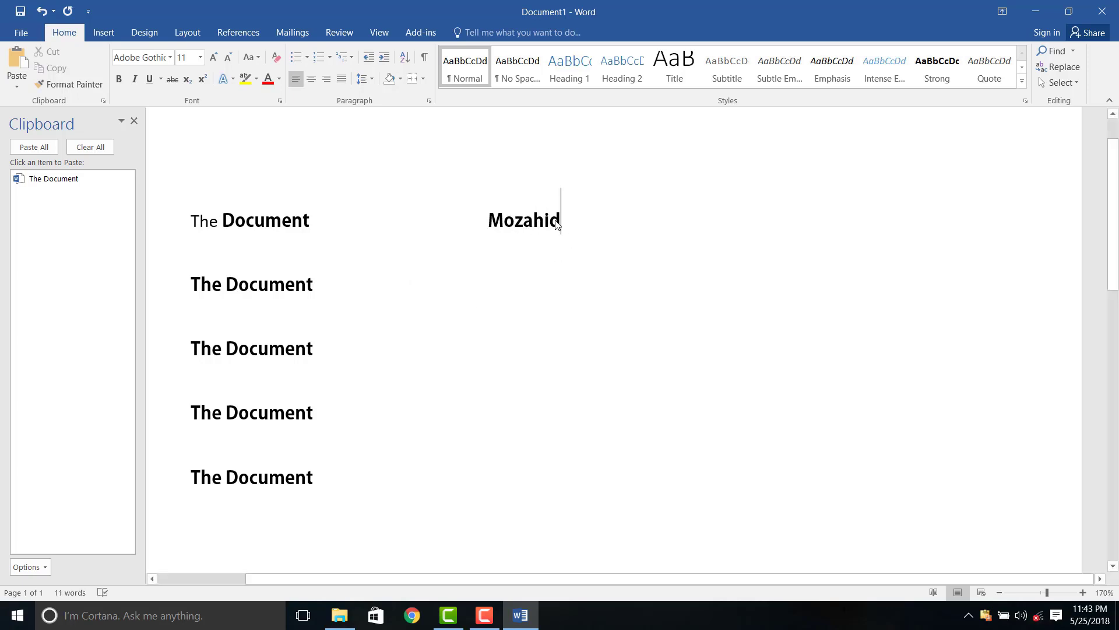
{"action": "left_click_drag", "start_coordinate": [560, 222], "coordinate": [488, 221]}
{"action": "left_click", "coordinate": [53, 68]}
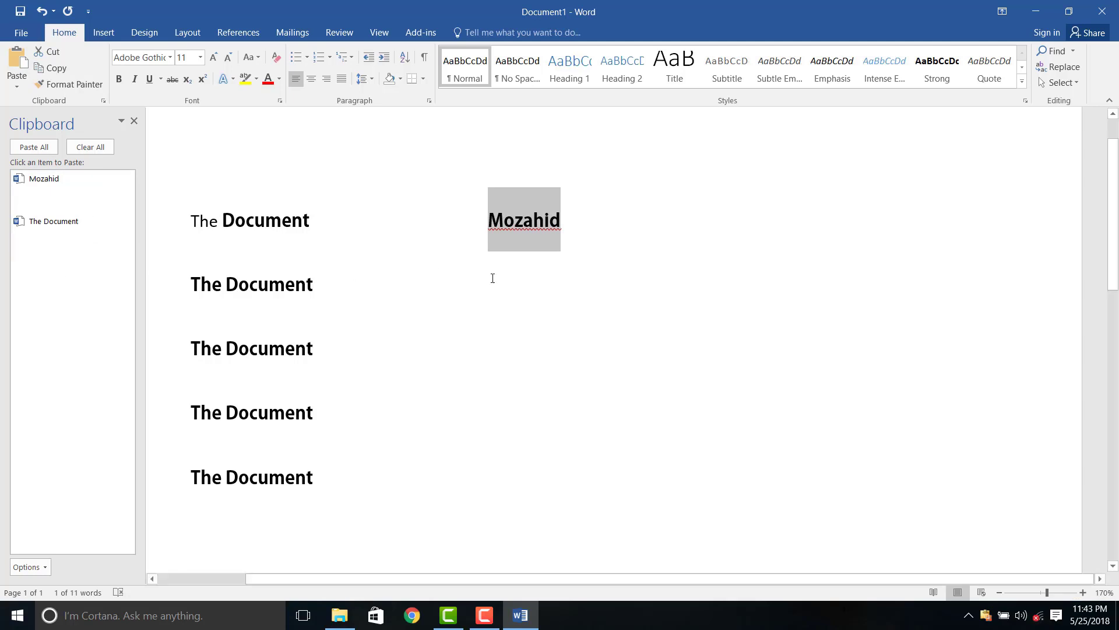
{"action": "left_click", "coordinate": [564, 221]}
Add 'Word' after another tab on line one and copy it to the clipboard
{"action": "key", "text": "Tab"}
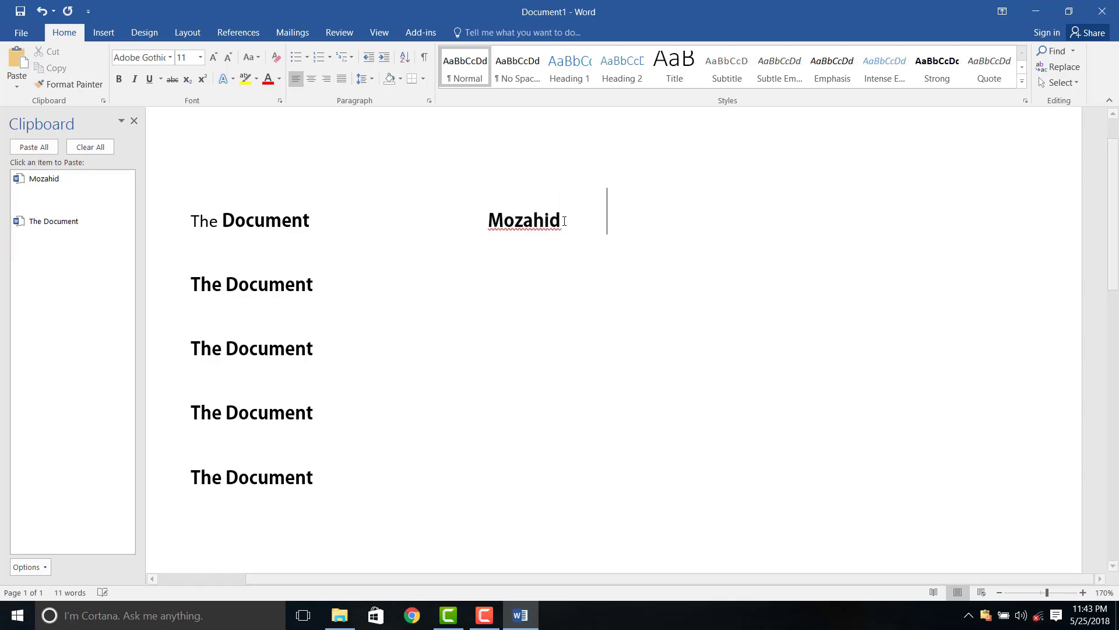
{"action": "type", "text": "Wor"}
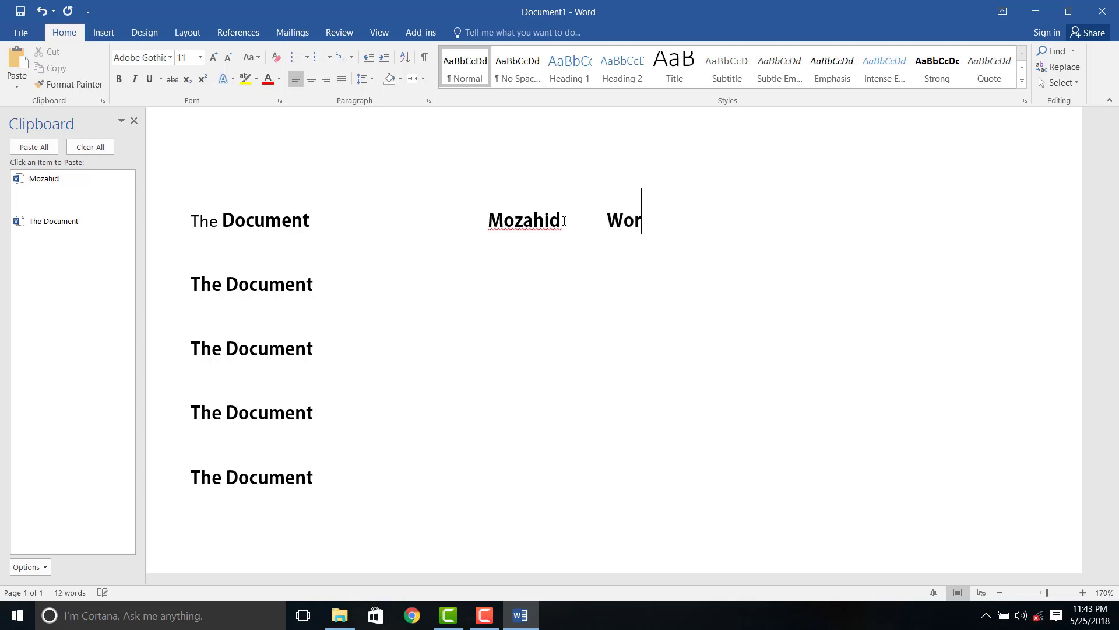
{"action": "type", "text": "d"}
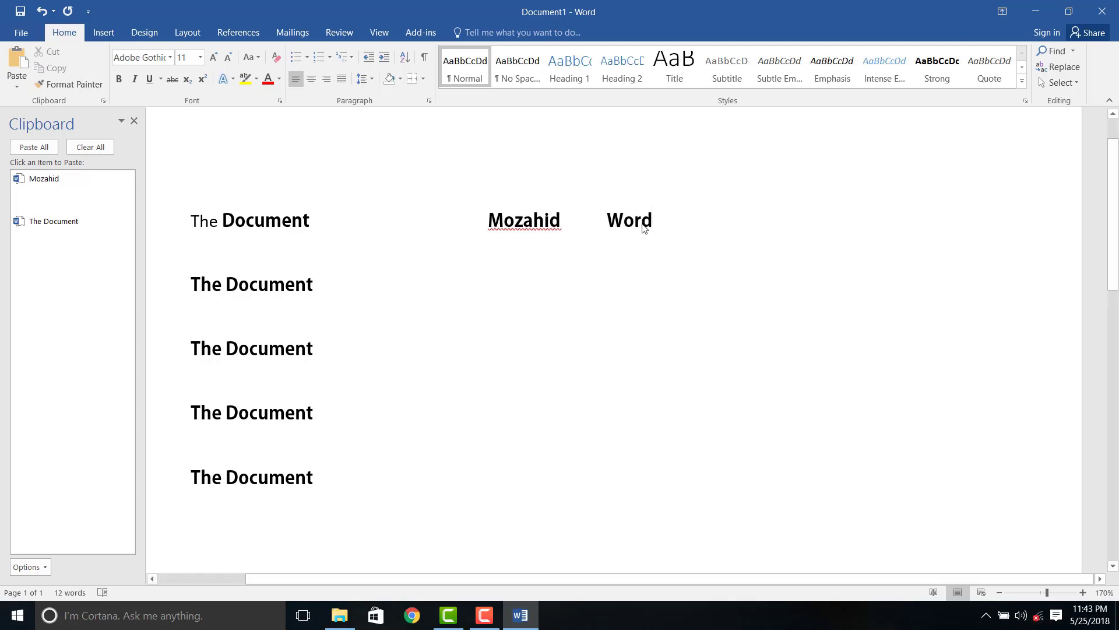
{"action": "left_click_drag", "start_coordinate": [644, 228], "coordinate": [612, 225]}
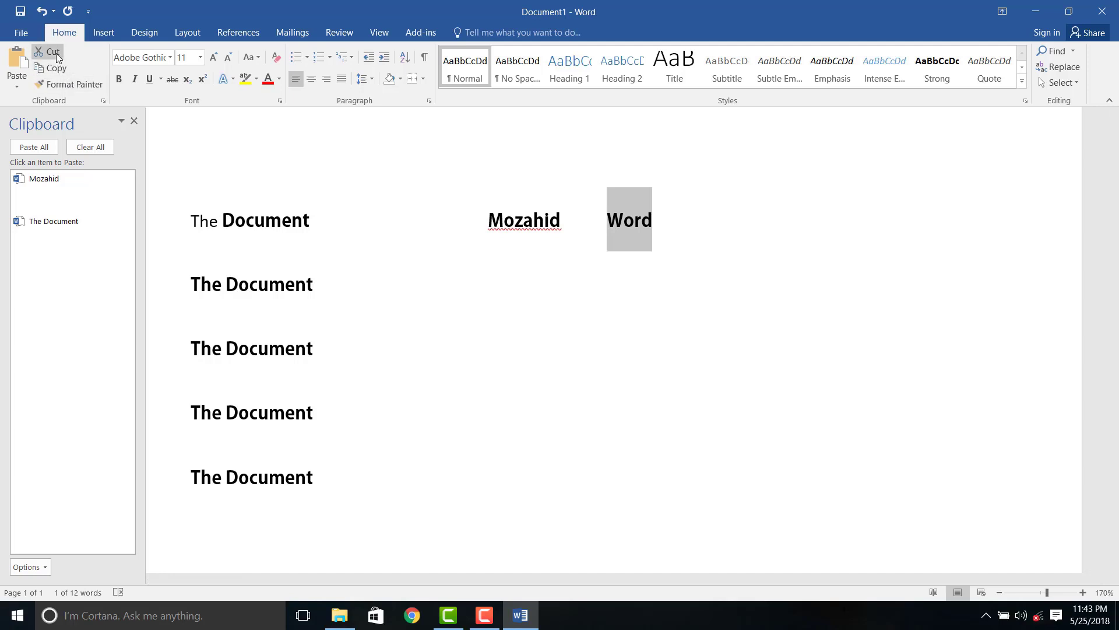
{"action": "left_click", "coordinate": [56, 68]}
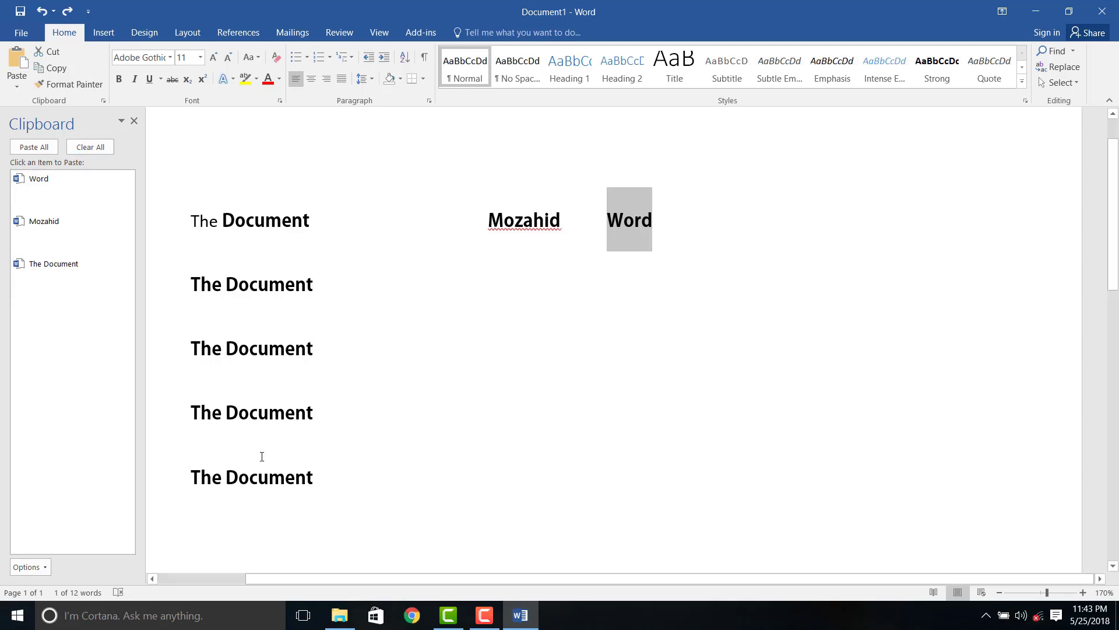
On a new last line, paste 'The Document', the name and 'Word' from the Clipboard pane
{"action": "left_click", "coordinate": [312, 474]}
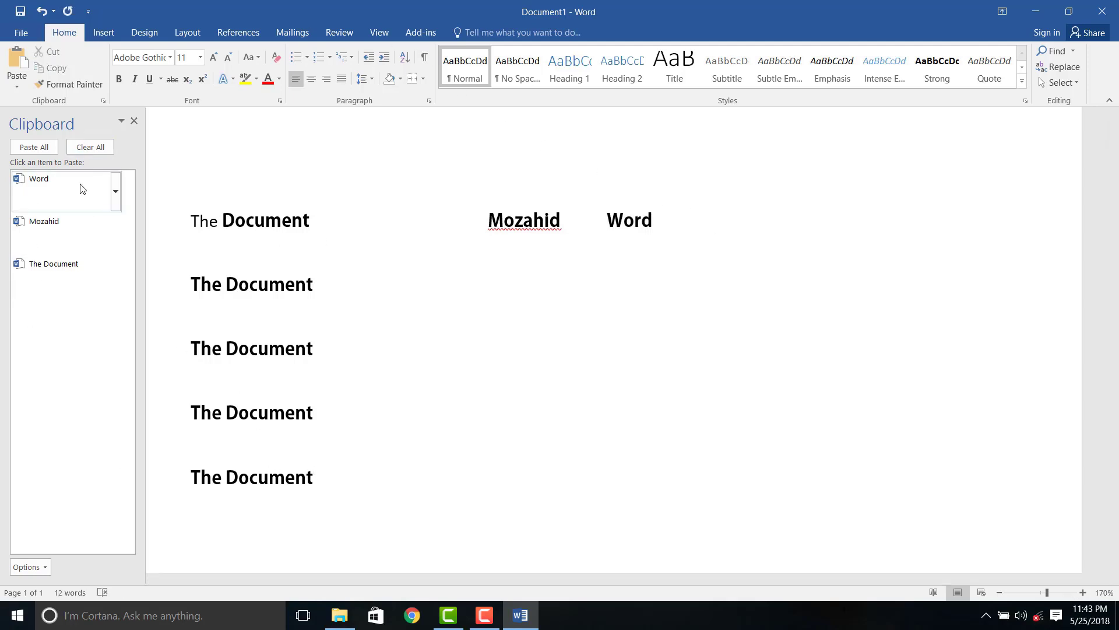
{"action": "key", "text": "Return"}
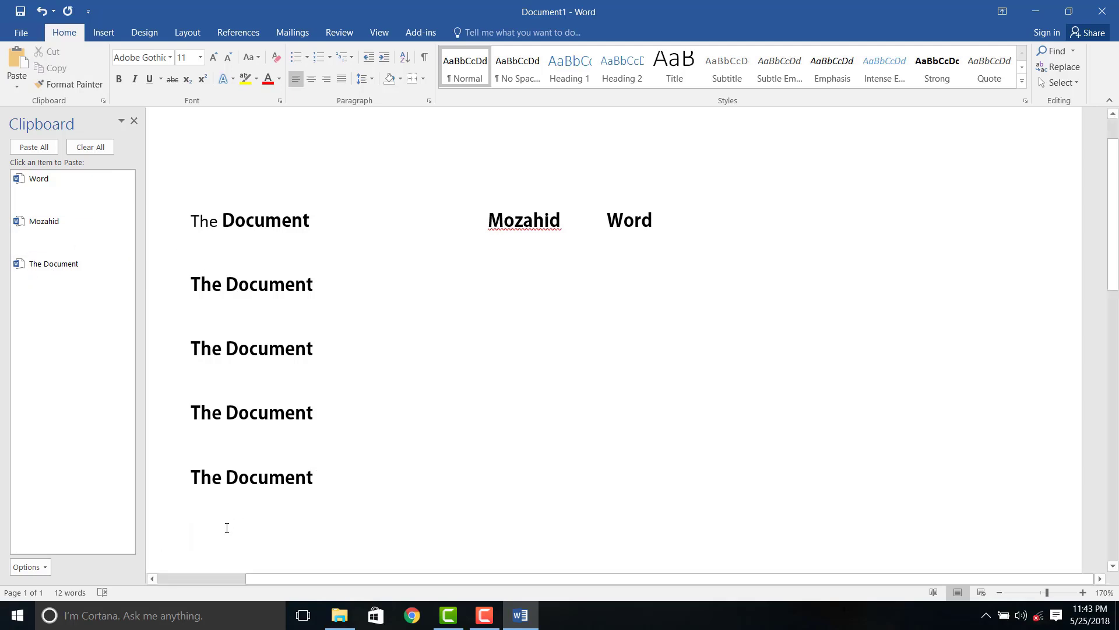
{"action": "mouse_move", "coordinate": [54, 263]}
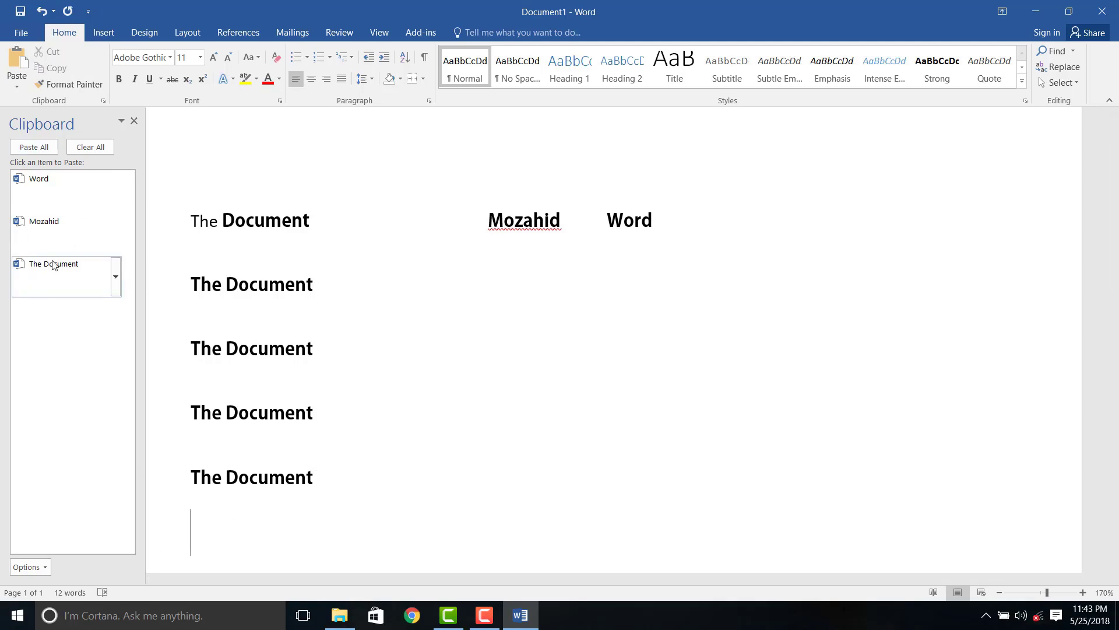
{"action": "left_click", "coordinate": [53, 265]}
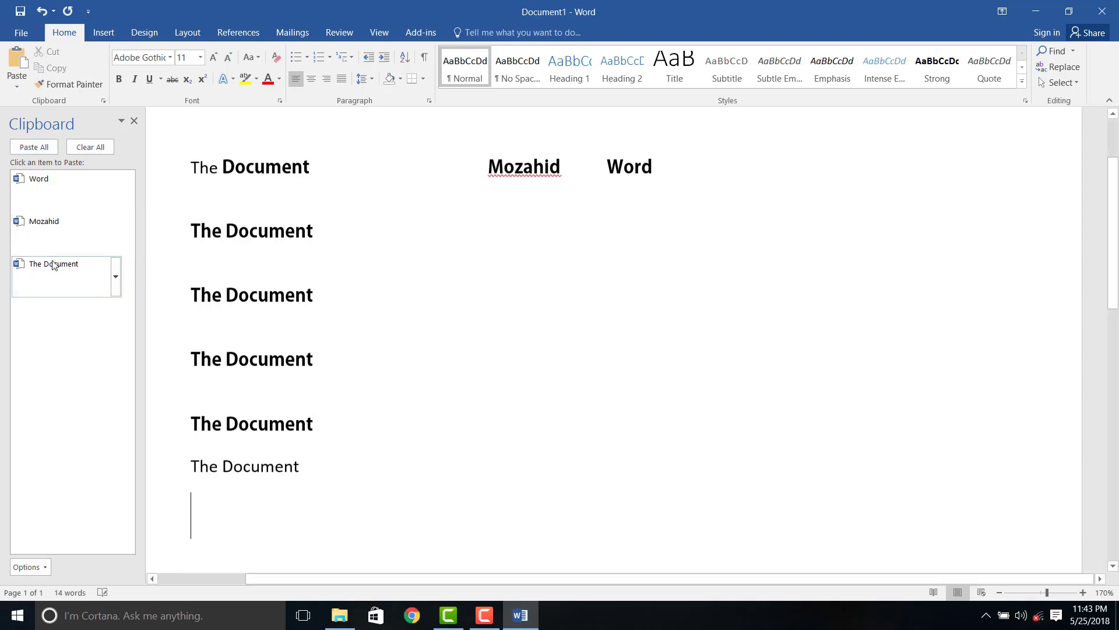
{"action": "left_click", "coordinate": [81, 235]}
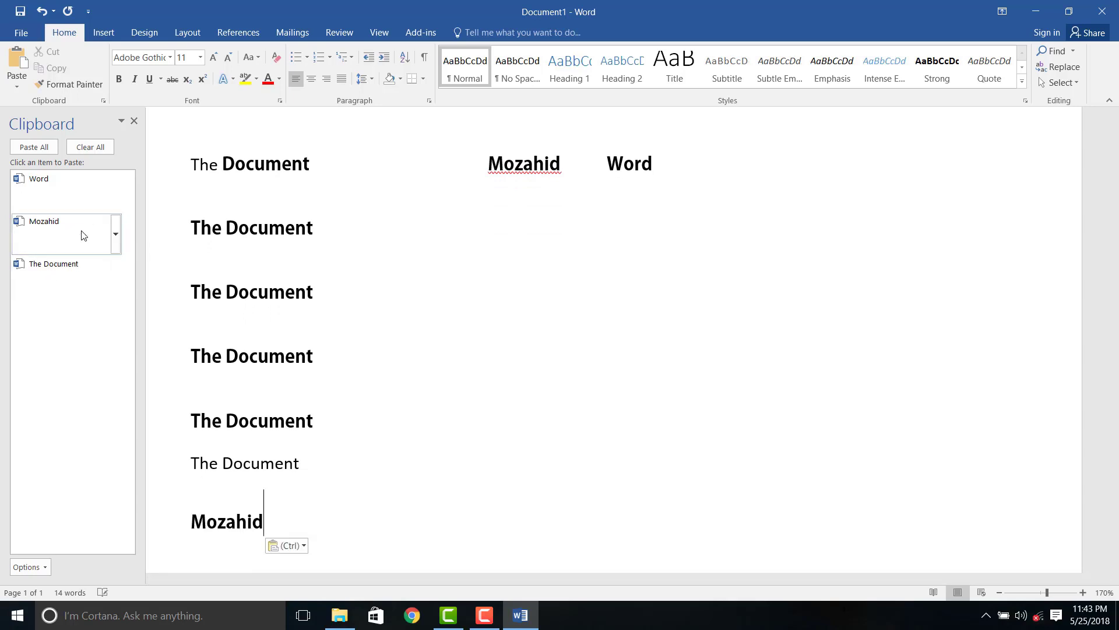
{"action": "left_click", "coordinate": [58, 197]}
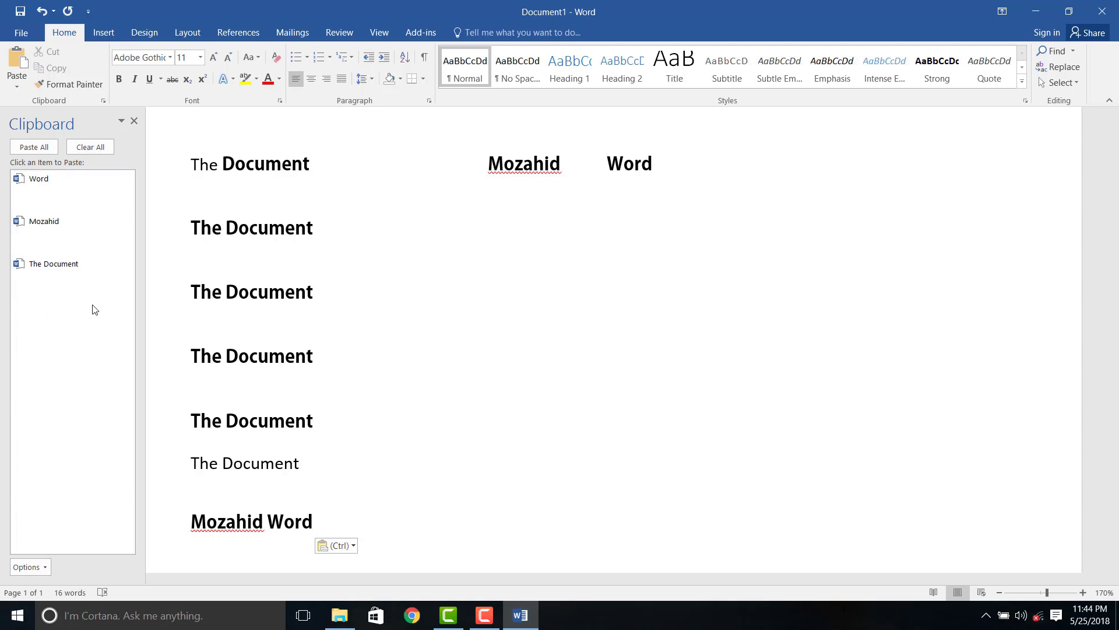
Copy the first line's 'The Document' to the clipboard with Ctrl+C
{"action": "scroll", "coordinate": [618, 471], "scroll_direction": "up", "scroll_amount": 2}
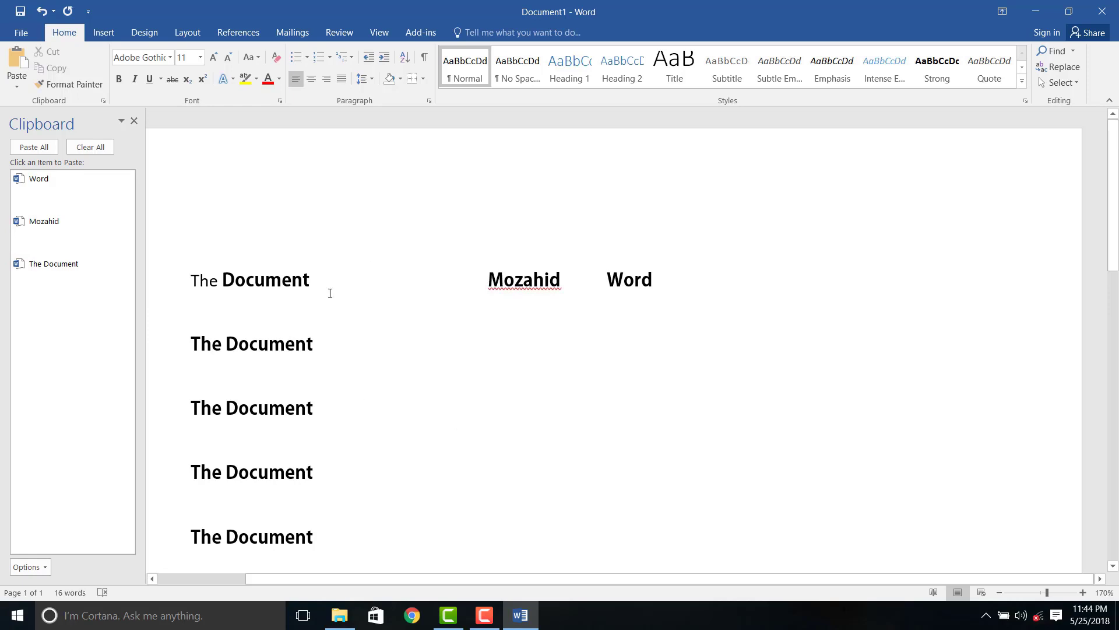
{"action": "scroll", "coordinate": [362, 397], "scroll_direction": "down", "scroll_amount": 1}
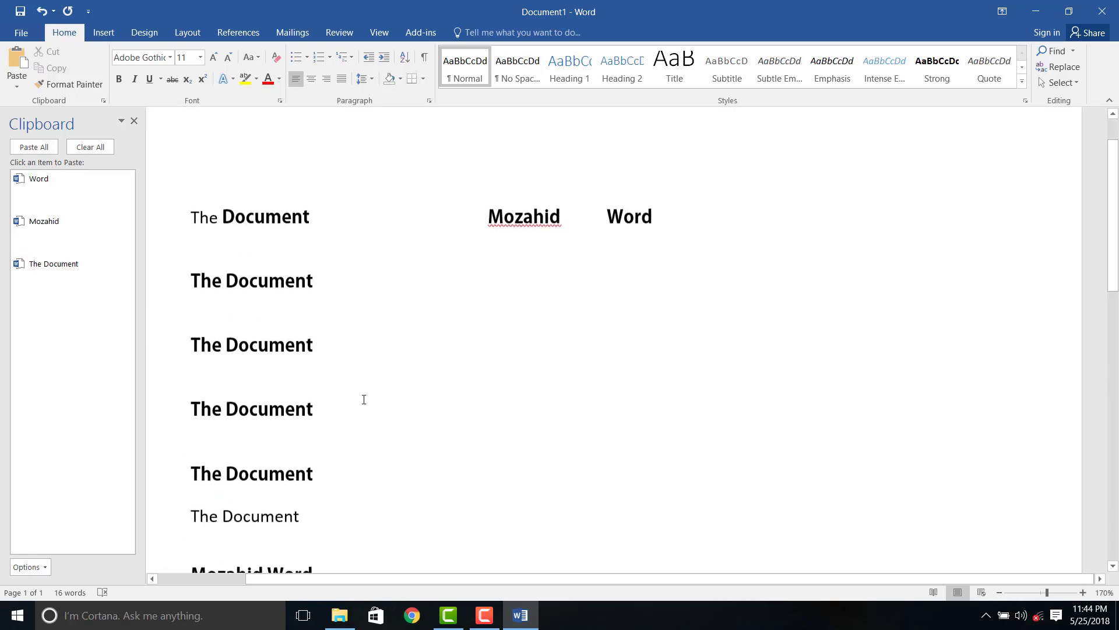
{"action": "scroll", "coordinate": [363, 397], "scroll_direction": "down", "scroll_amount": 2}
{"action": "scroll", "coordinate": [362, 397], "scroll_direction": "down", "scroll_amount": 1}
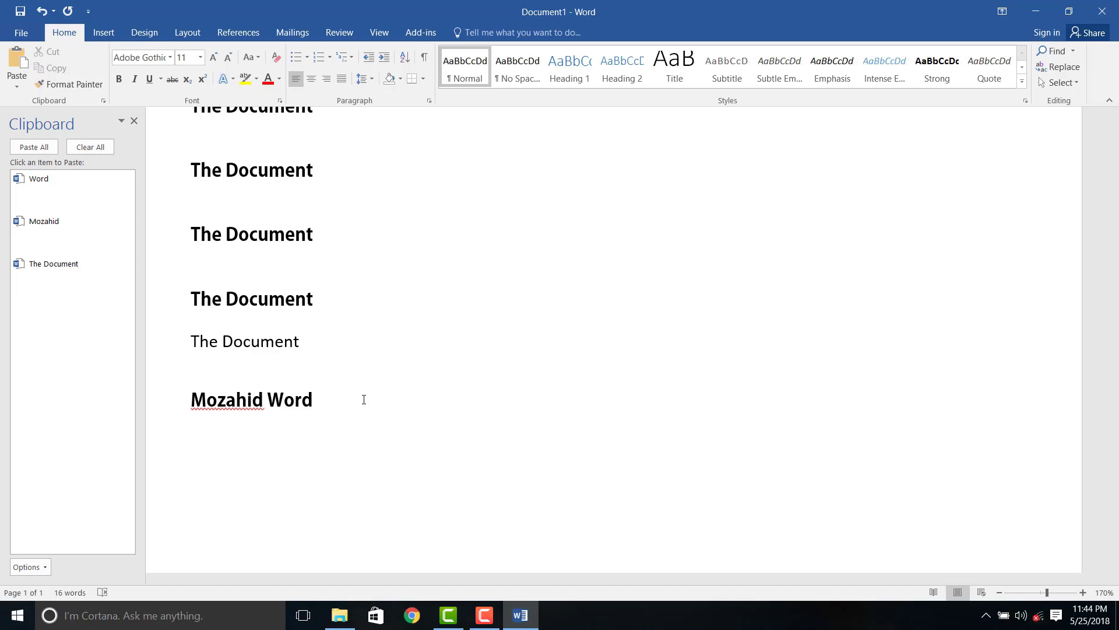
{"action": "key", "text": "ctrl+c"}
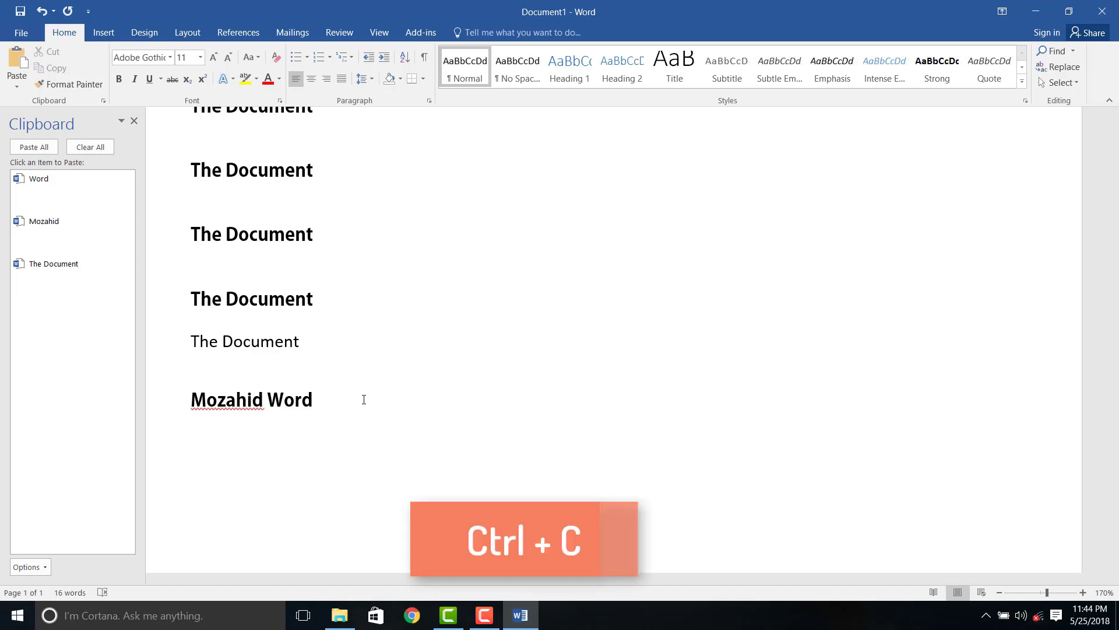
{"action": "scroll", "coordinate": [429, 383], "scroll_direction": "up", "scroll_amount": 3}
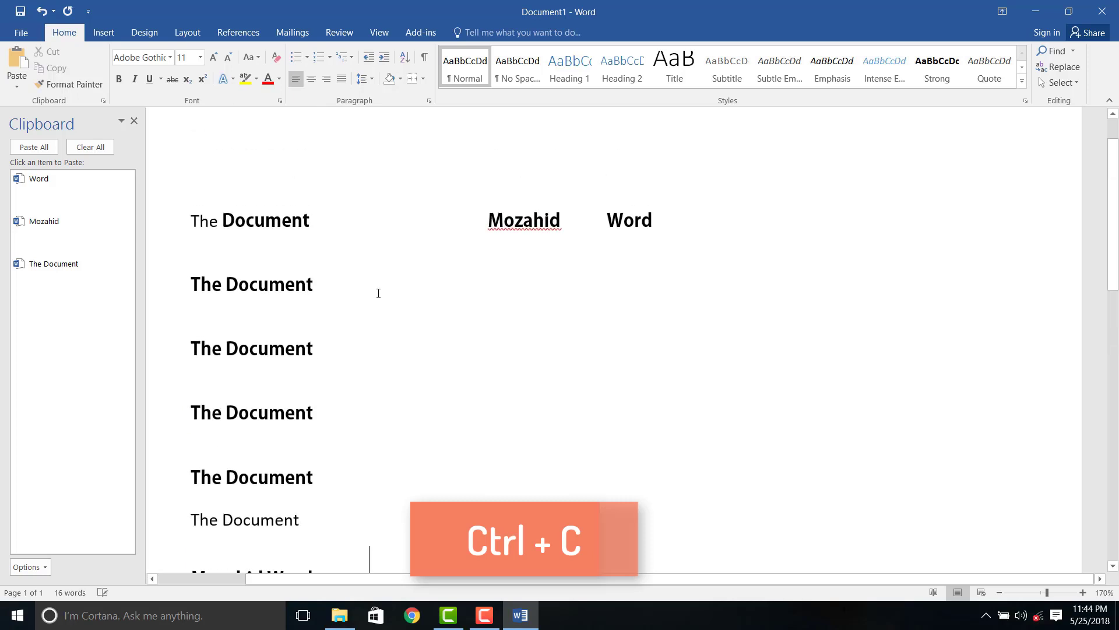
{"action": "left_click_drag", "start_coordinate": [192, 221], "coordinate": [345, 222]}
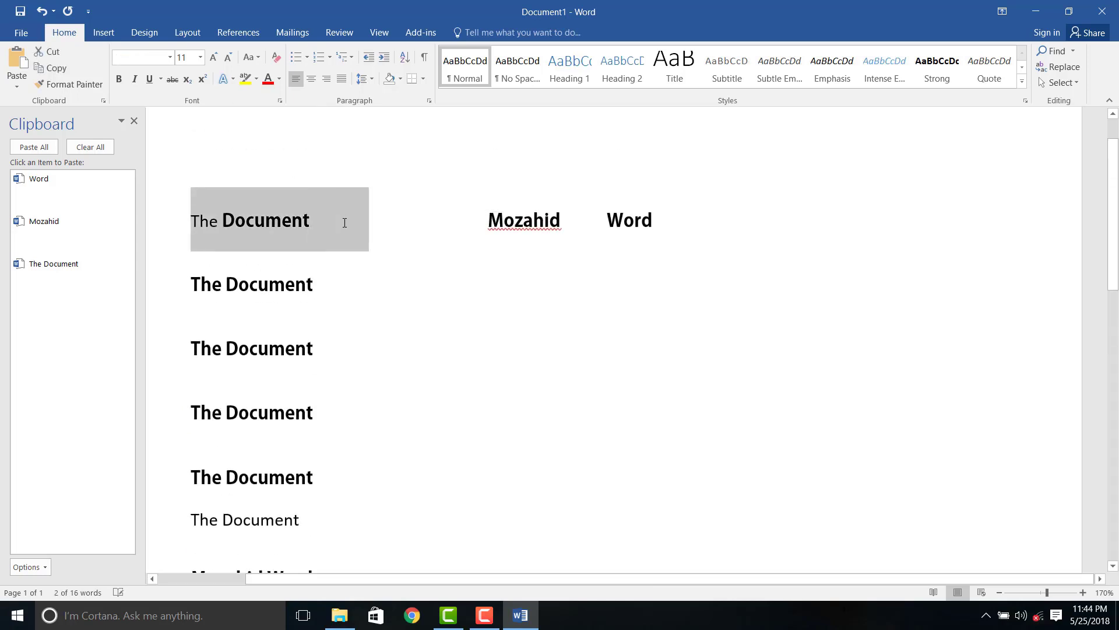
{"action": "key", "text": "ctrl+c"}
Paste 'The Document' below the name-and-Word line, then cut it back out
{"action": "scroll", "coordinate": [512, 478], "scroll_direction": "down", "scroll_amount": 2}
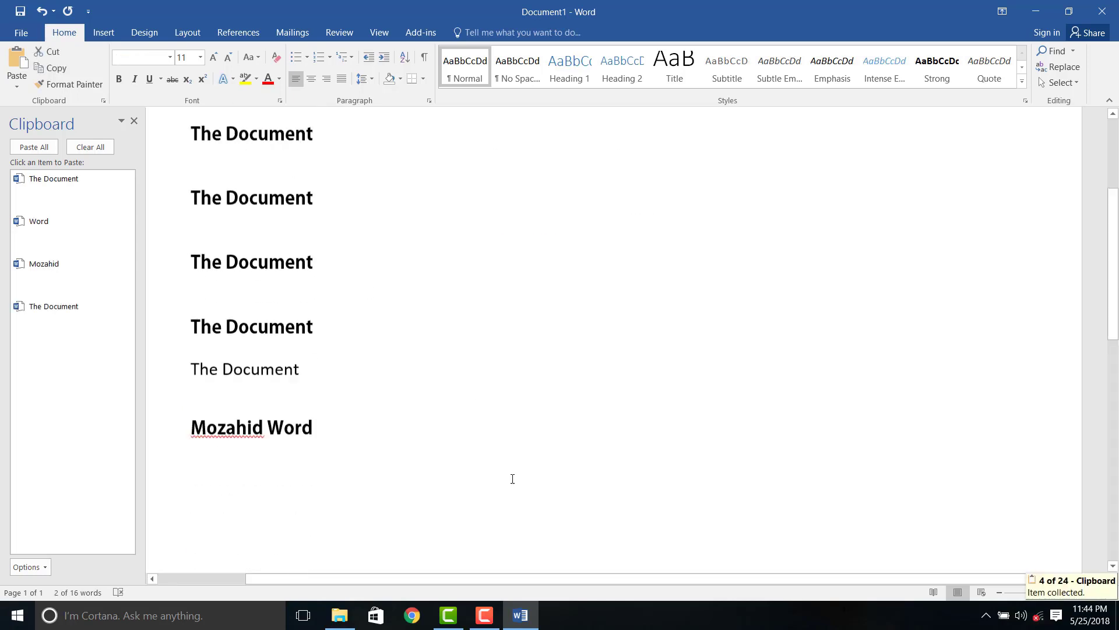
{"action": "scroll", "coordinate": [363, 325], "scroll_direction": "down", "scroll_amount": 3}
{"action": "left_click", "coordinate": [317, 317]}
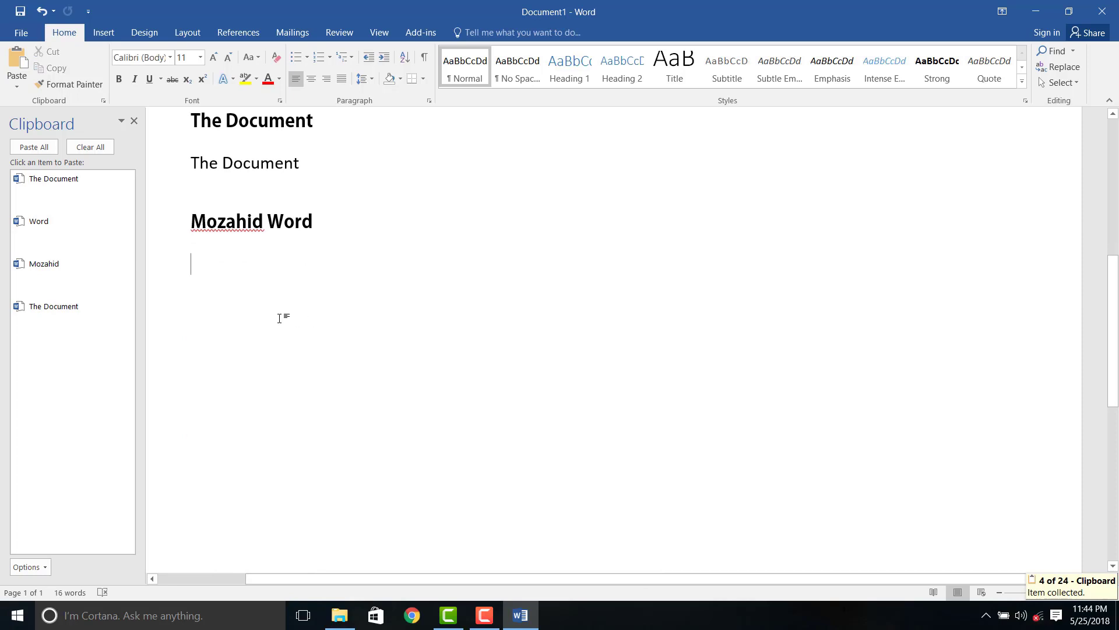
{"action": "key", "text": "ctrl+v"}
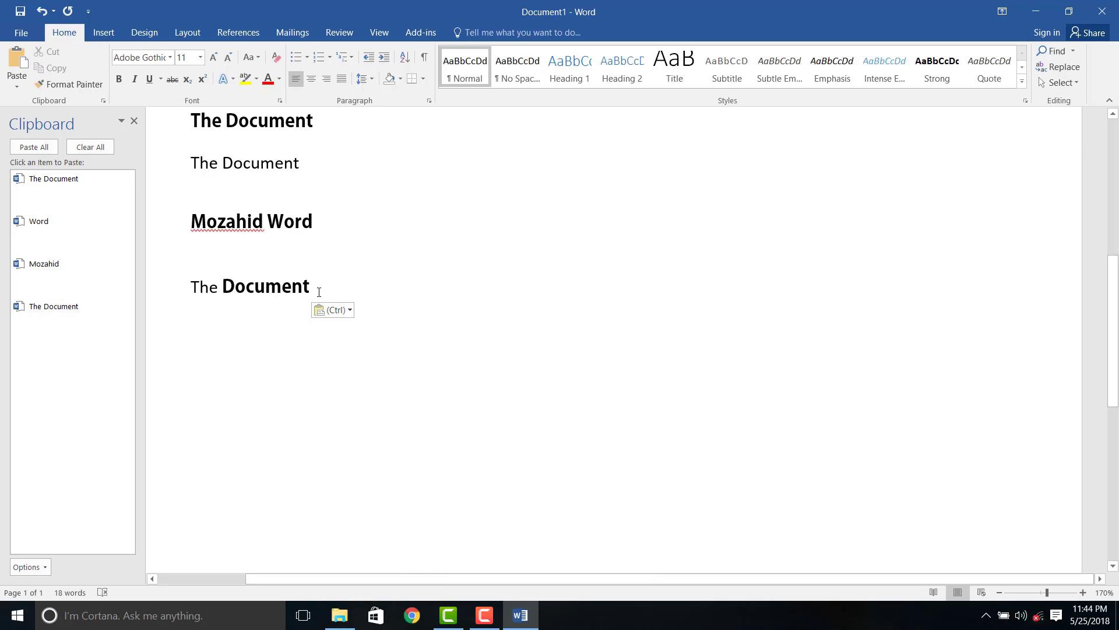
{"action": "left_click_drag", "start_coordinate": [314, 285], "coordinate": [175, 287]}
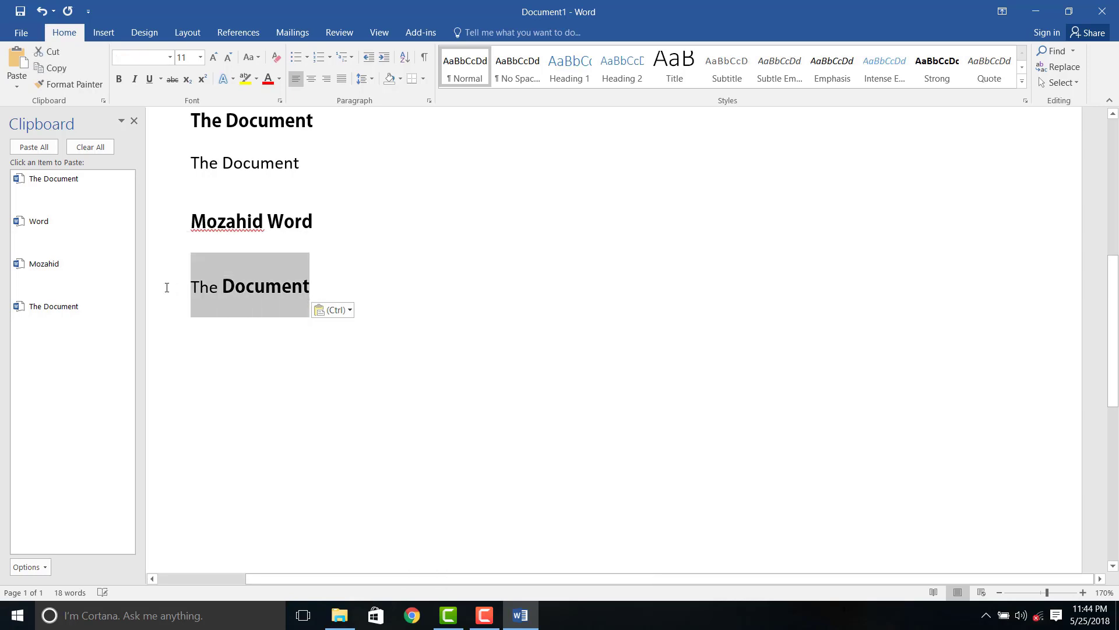
{"action": "key", "text": "ctrl+x"}
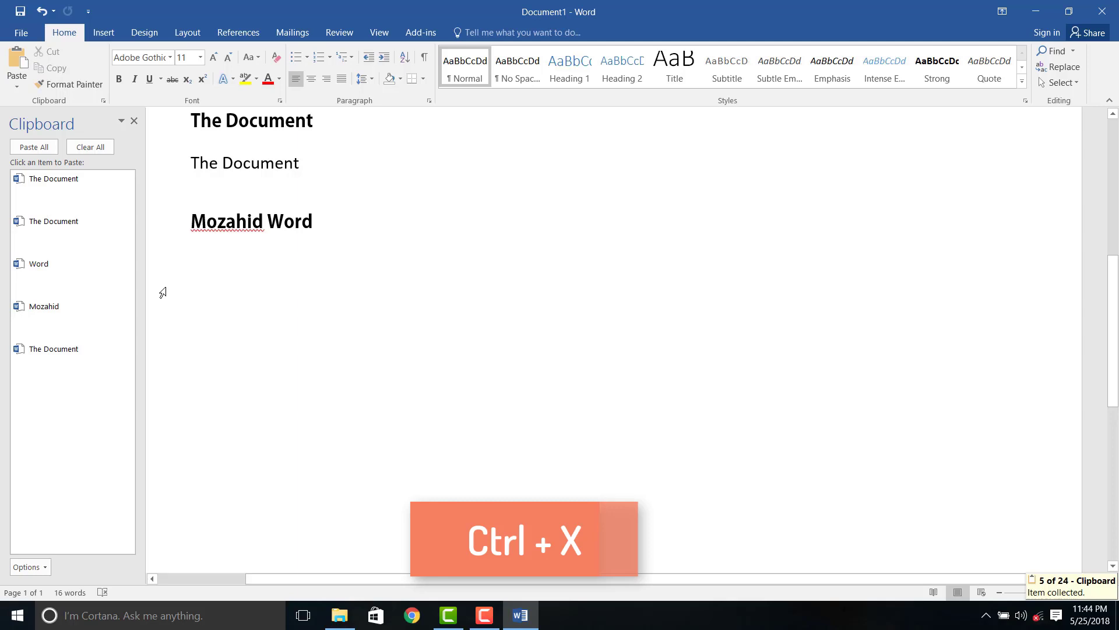